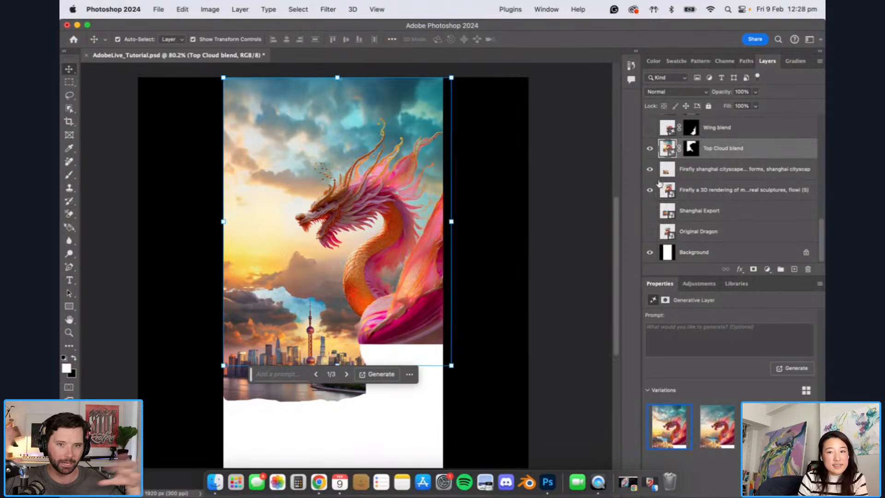
Step: Compare the composite with and without the Top Cloud blend and Wing blend layers, moving the contextual task bar clear of the cityscape
click(650, 148)
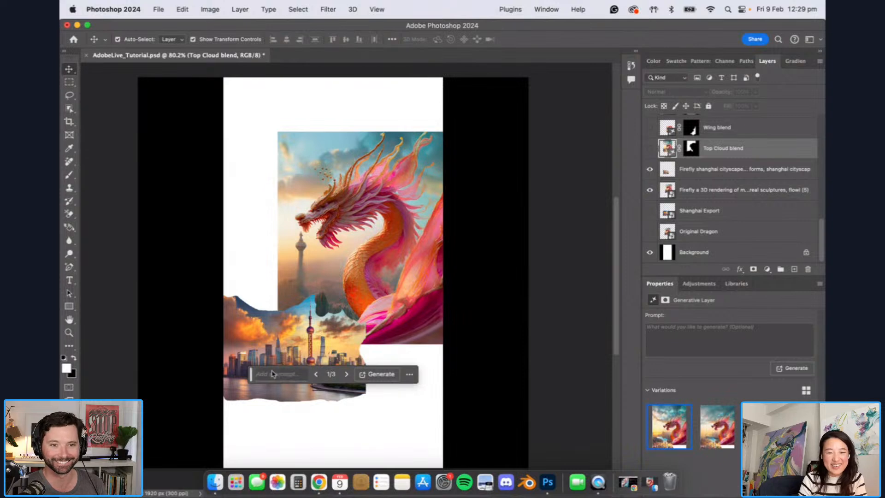
drag(253, 375, 287, 451)
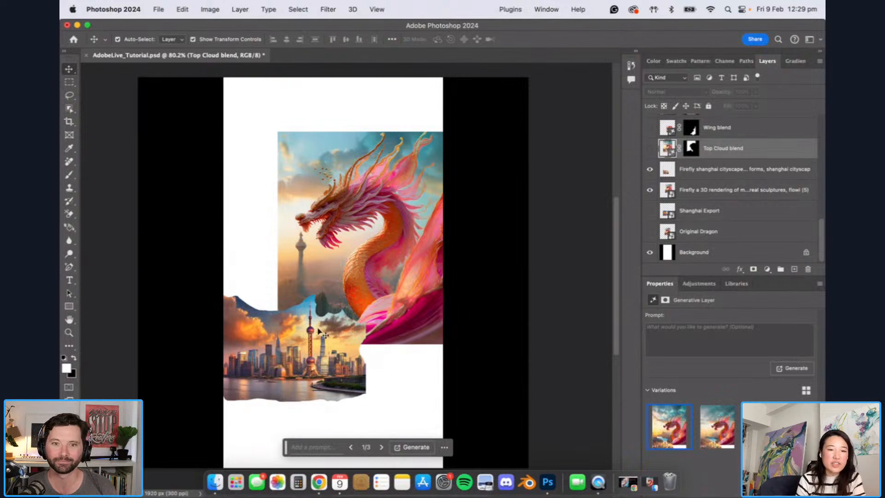
click(650, 156)
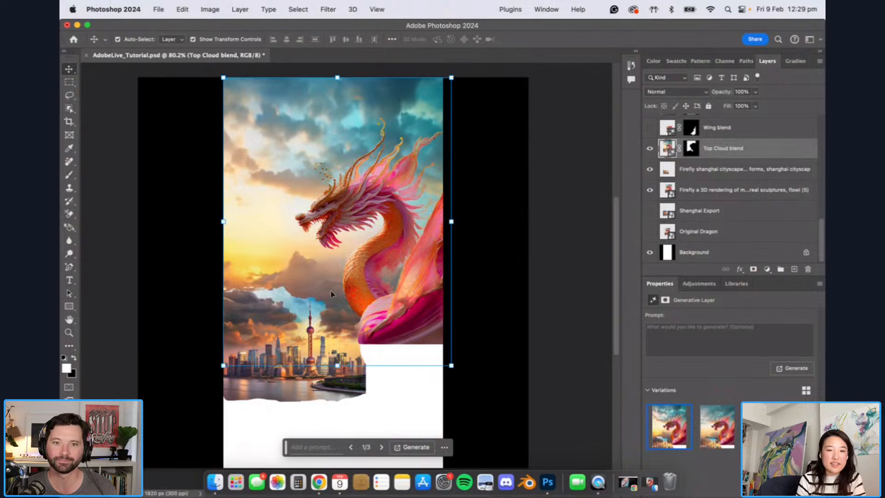
click(652, 130)
click(652, 130)
Step: Make the Shanghai Export layer visible
scroll(657, 164, up, 1)
scroll(652, 156, up, 2)
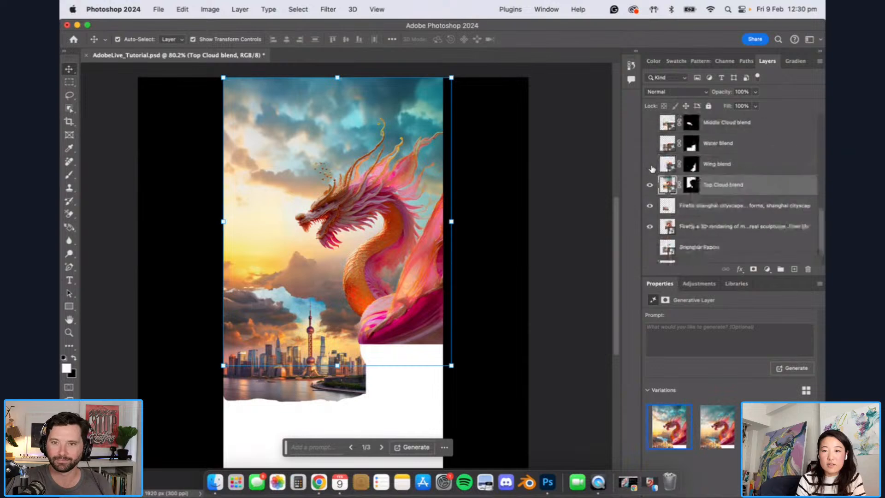
scroll(650, 189, up, 2)
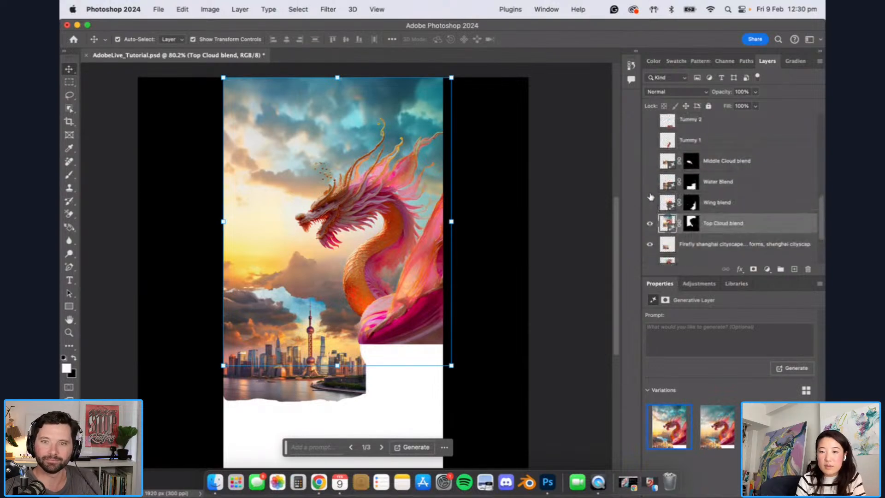
scroll(651, 214, down, 2)
scroll(653, 229, down, 2)
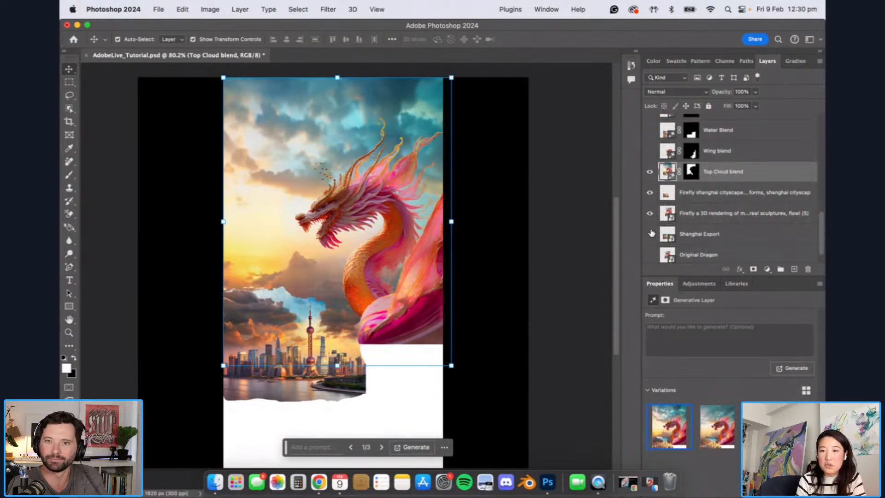
click(651, 228)
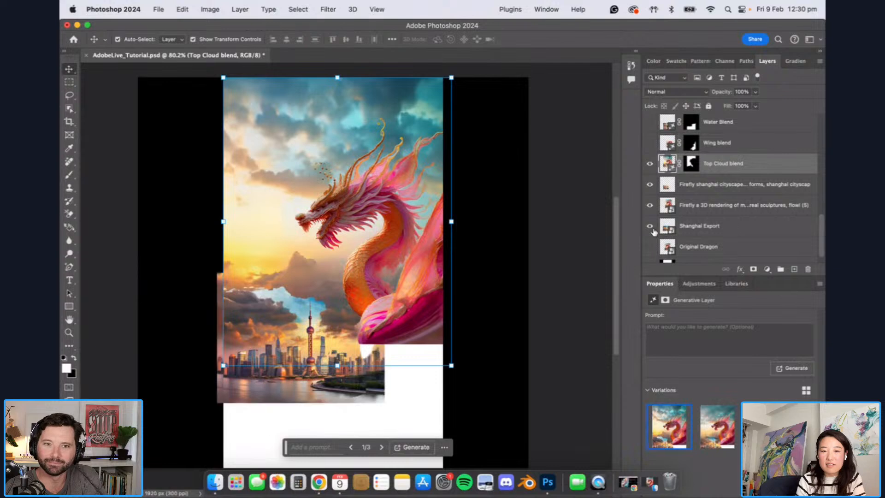
Step: Make the Water Blend layer visible to fill the lower part of the composition
scroll(654, 235, down, 1)
scroll(655, 242, down, 1)
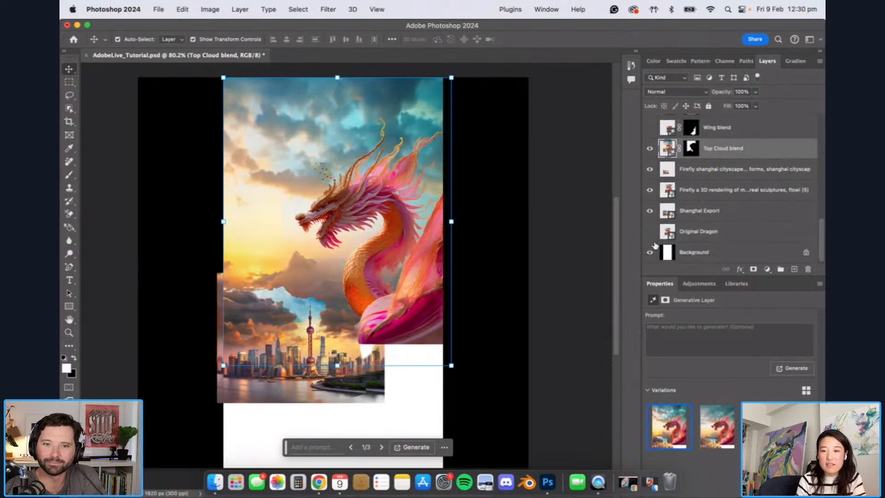
scroll(654, 212, up, 4)
click(650, 175)
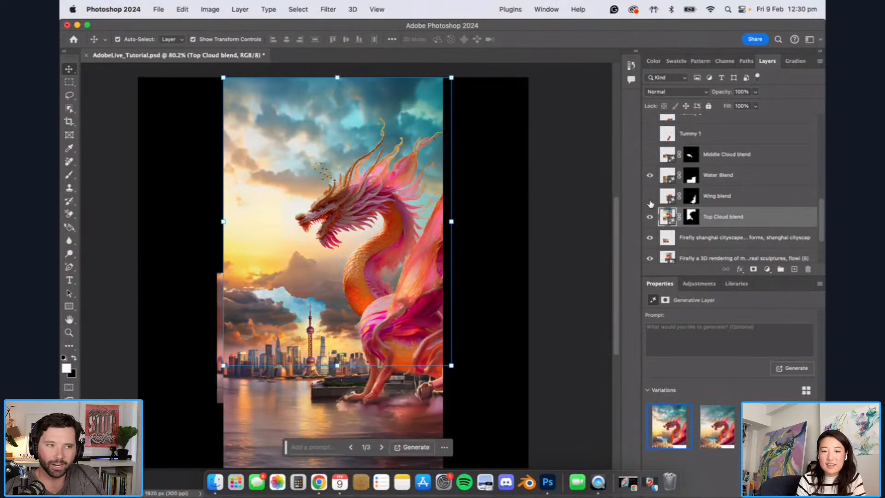
Step: Toggle the Wing blend, Top Cloud blend and Water Blend layers off and on to compare what each contributes
click(650, 199)
click(650, 197)
click(650, 197)
click(649, 199)
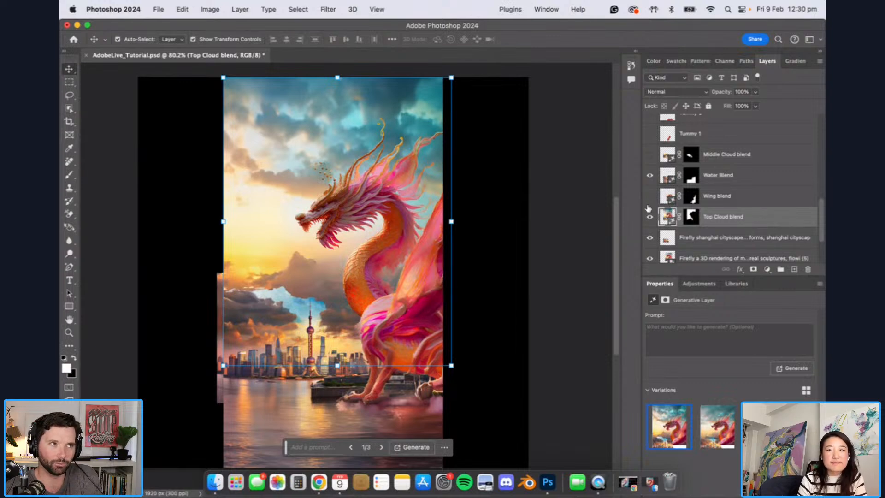
click(649, 216)
click(649, 218)
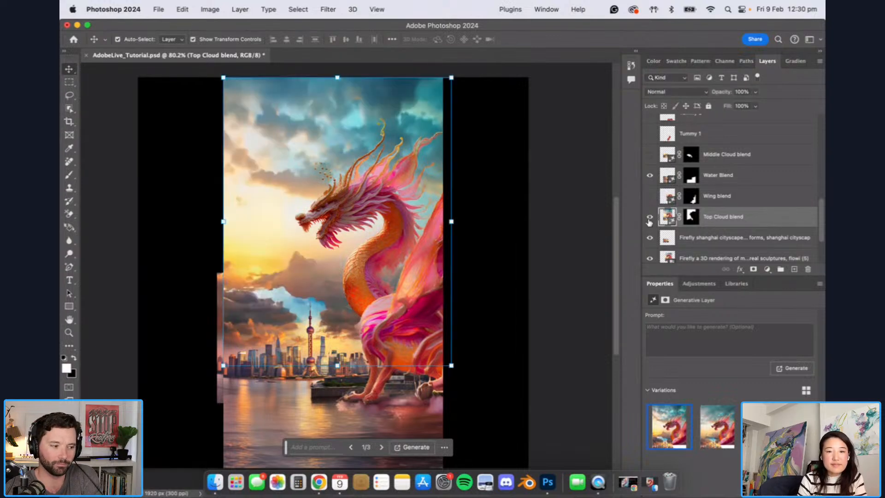
click(650, 177)
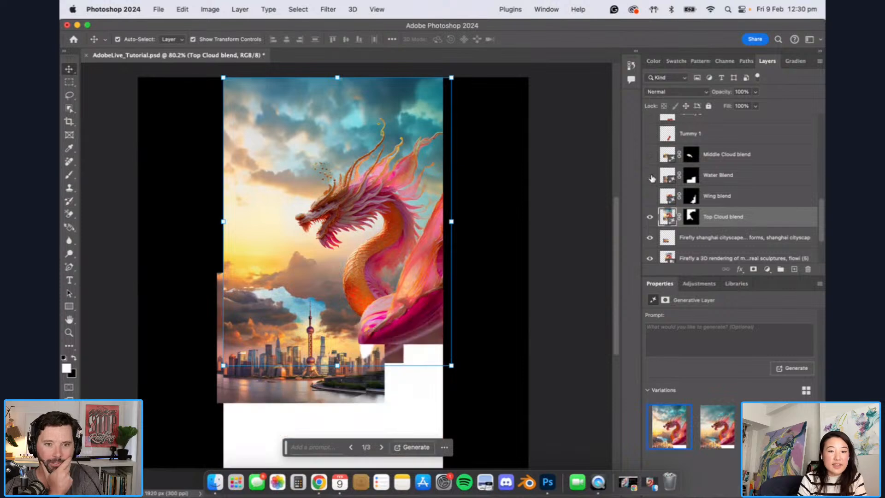
click(651, 176)
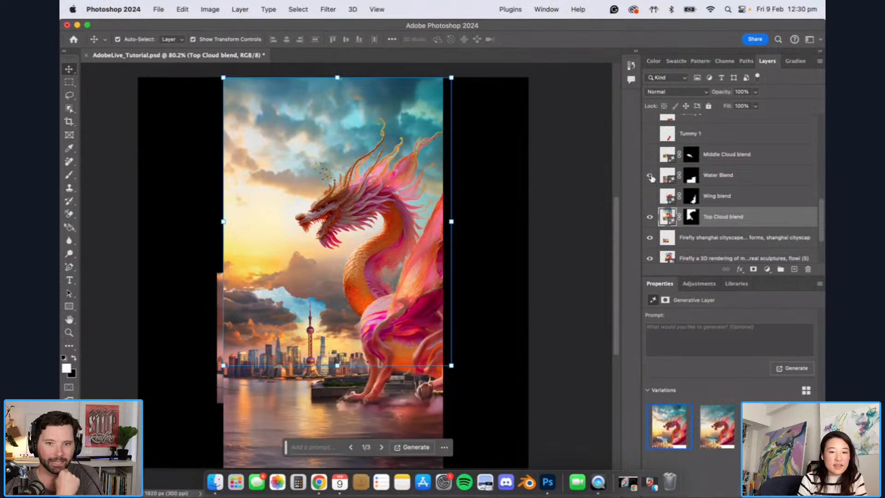
Step: Preview all three generated variations of the Water Blend layer and return to the first one
click(716, 180)
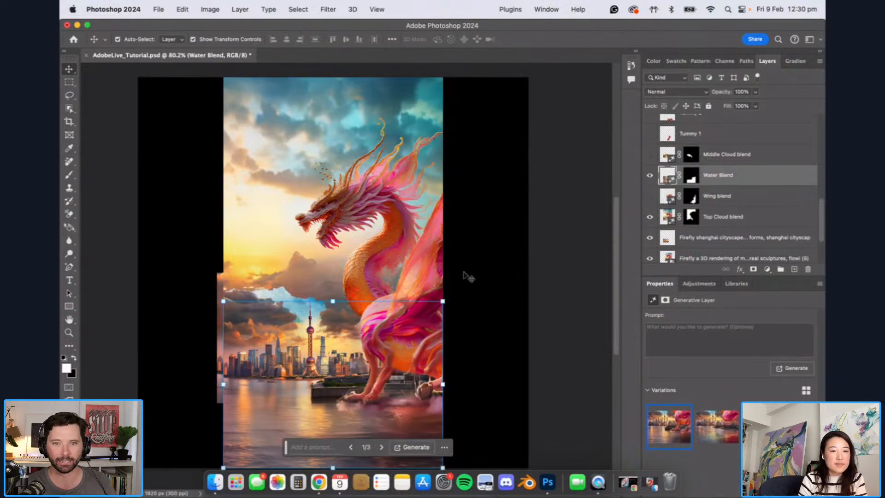
scroll(530, 281, down, 1)
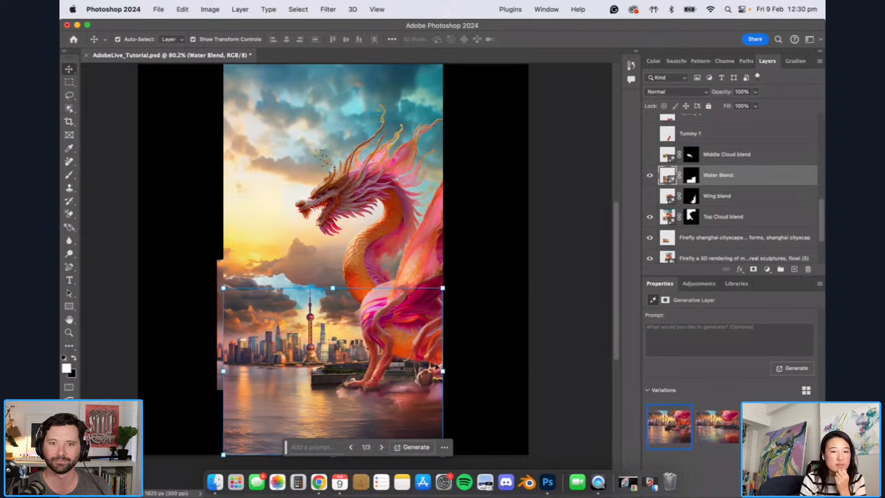
mouse_move(688, 420)
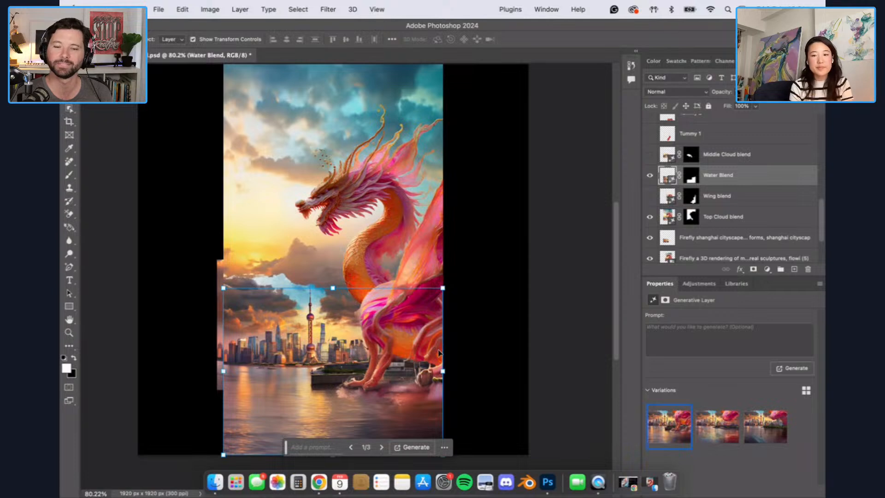
click(712, 443)
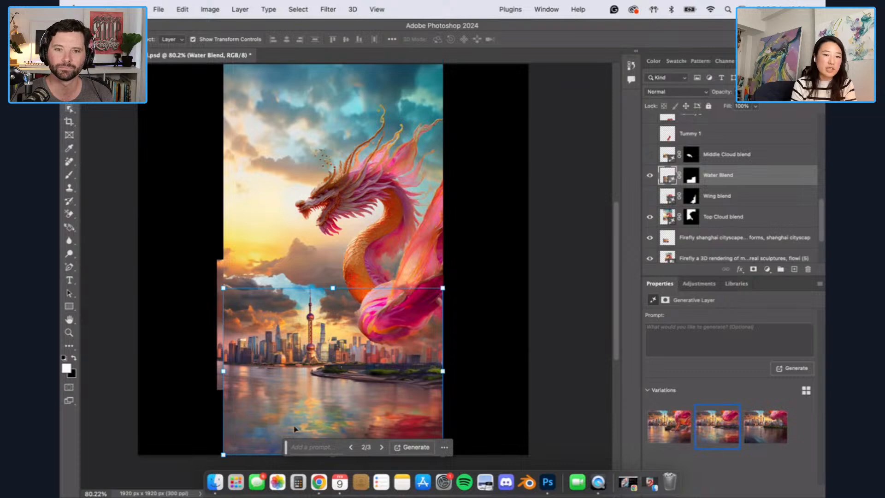
click(751, 434)
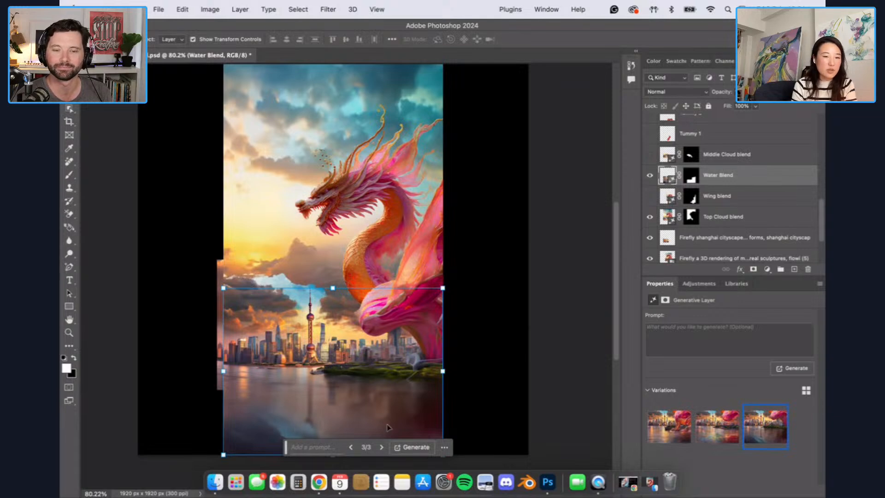
click(654, 435)
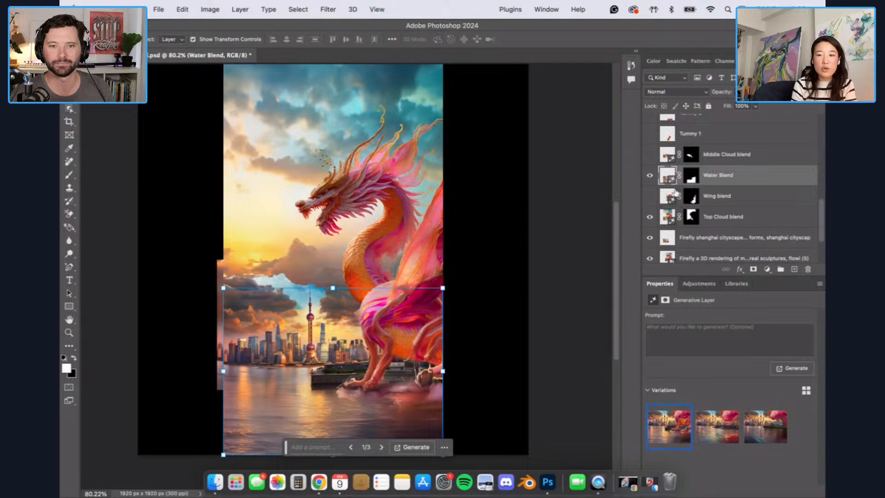
Step: Make the Middle Cloud blend layer visible and choose its second generated variation
click(650, 156)
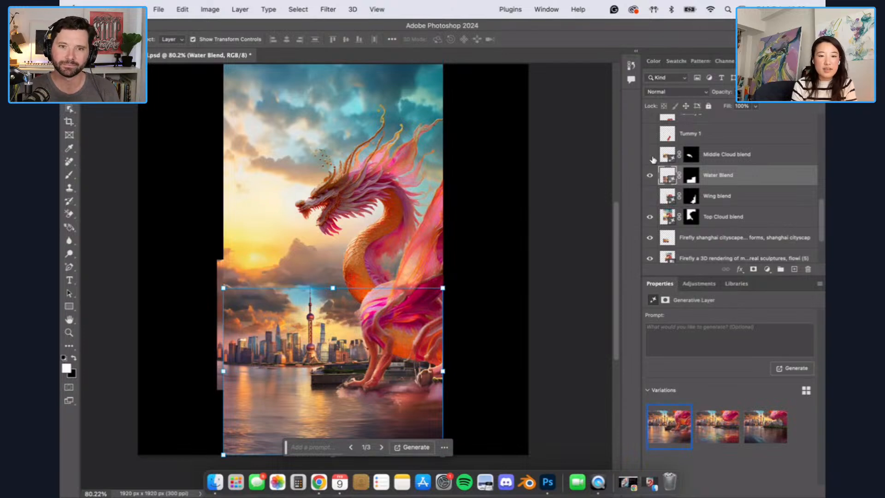
click(653, 160)
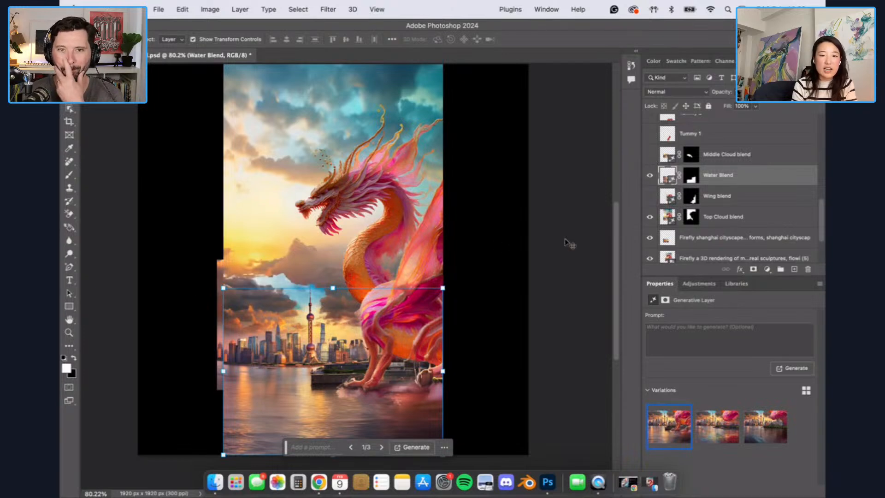
click(650, 155)
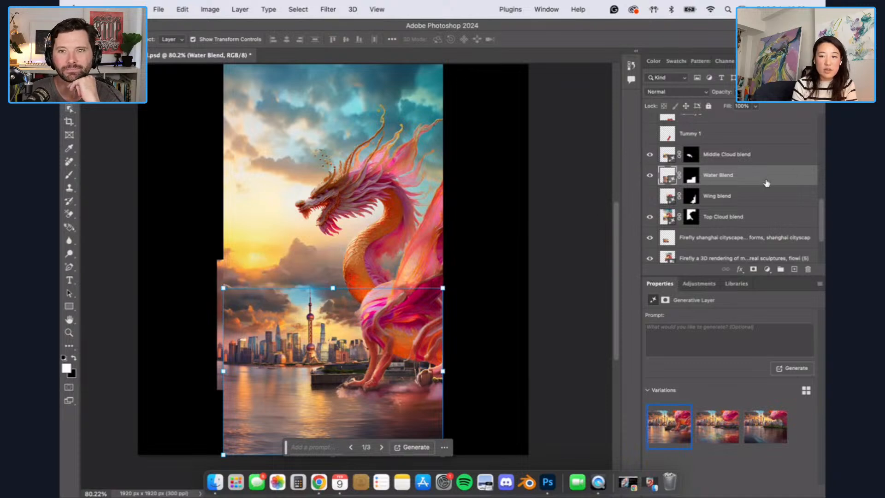
click(756, 157)
click(707, 423)
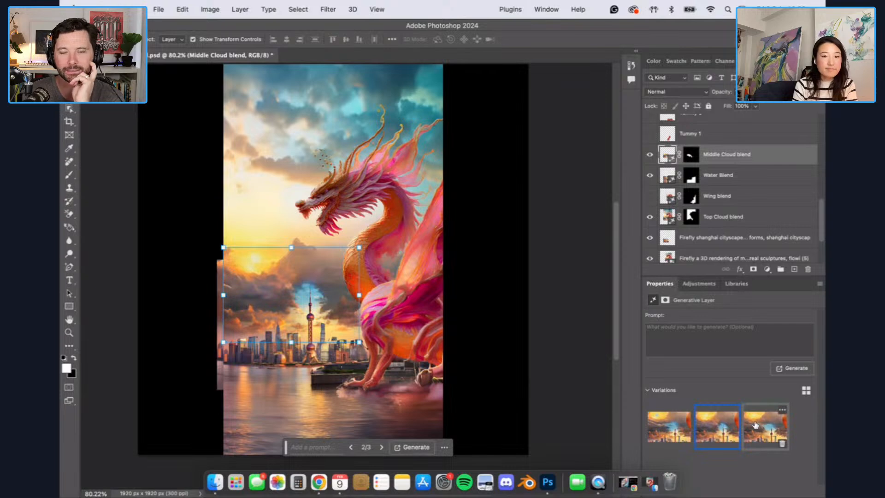
Step: With no layer selected, lasso a freehand area around the dragon's rear horn tips and check the Wing blend layer's effect
click(475, 240)
click(70, 96)
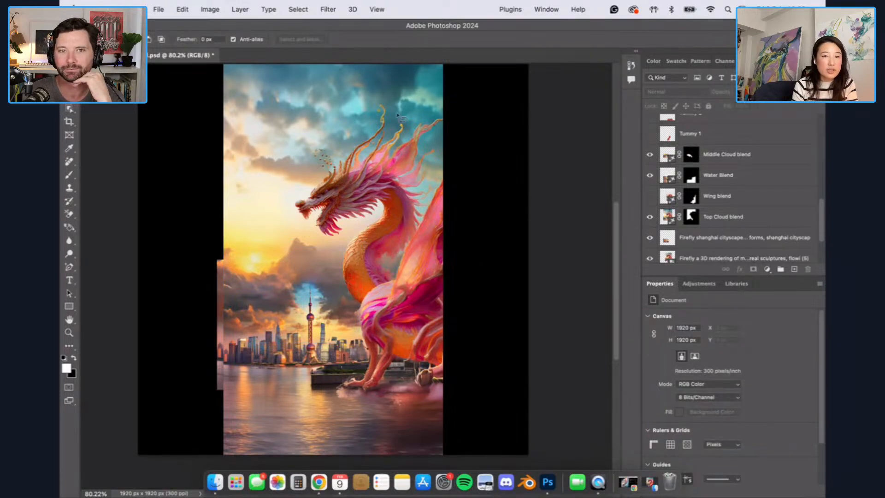
mouse_move(451, 92)
mouse_down()
mouse_move(423, 107)
mouse_move(411, 144)
mouse_move(429, 170)
mouse_move(453, 93)
mouse_up()
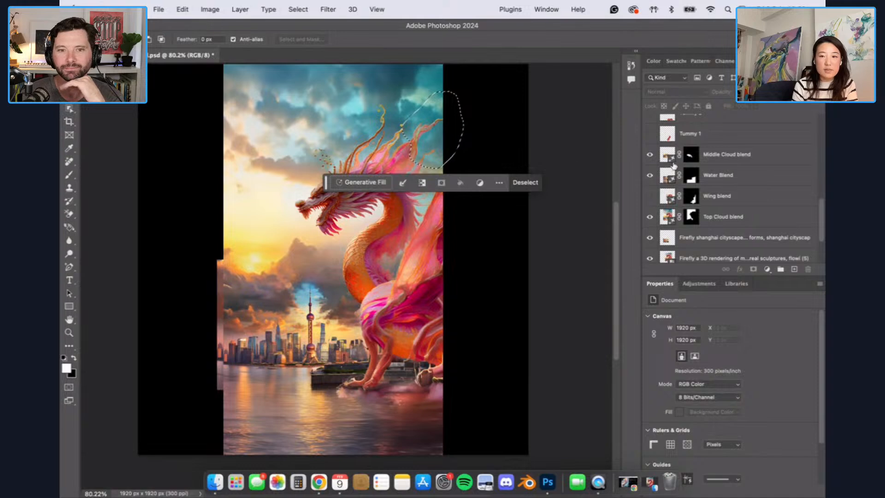
click(648, 201)
click(648, 201)
Step: Lasso the dragon's feet and the water below, start a Generative Fill on the area, and cancel it
mouse_move(458, 353)
mouse_down()
mouse_move(407, 331)
mouse_move(365, 337)
mouse_move(341, 353)
mouse_move(319, 397)
mouse_move(365, 432)
mouse_move(441, 432)
mouse_move(460, 385)
mouse_move(456, 354)
mouse_up()
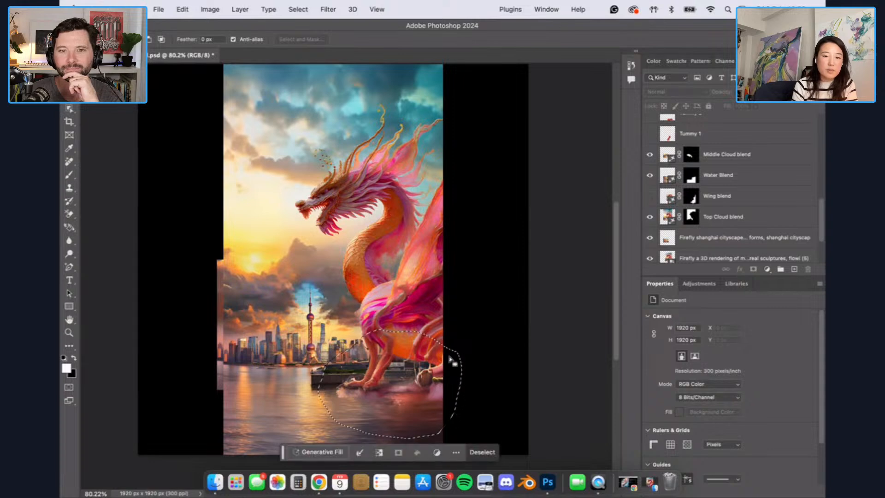
click(306, 452)
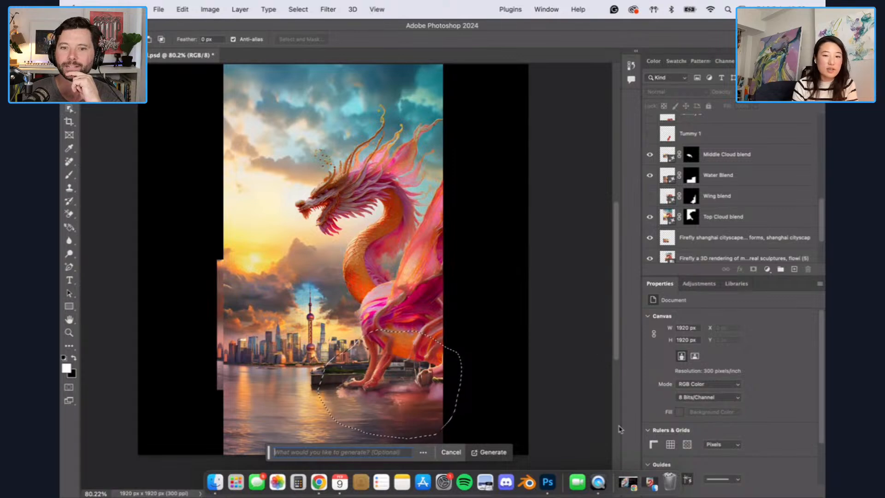
click(453, 452)
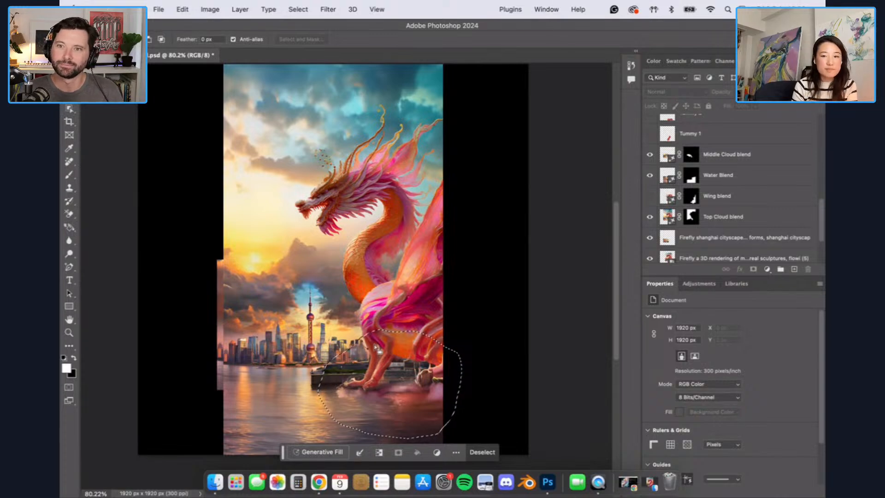
Step: Make the Wing blend layer visible and clear the lasso selection around the dragon's feet
click(649, 197)
click(649, 197)
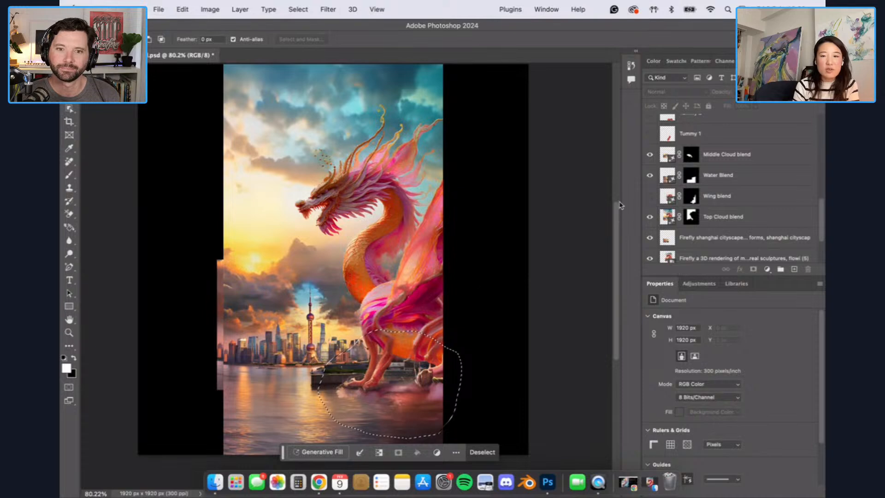
click(649, 198)
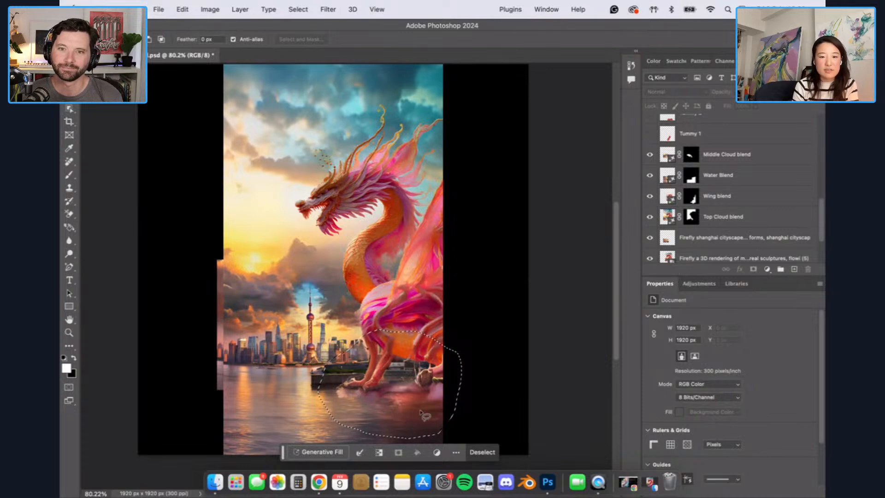
click(467, 452)
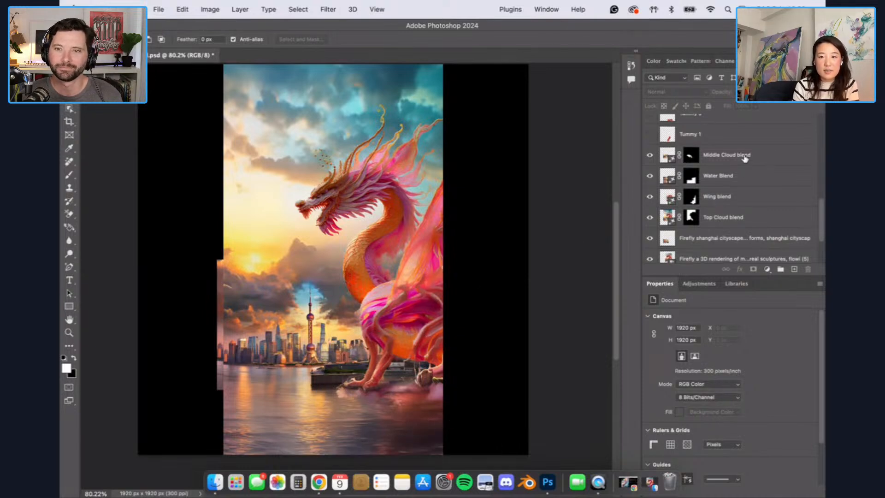
Step: Select the Tummy 1 layer and make it visible over the dragon's lower body
click(735, 144)
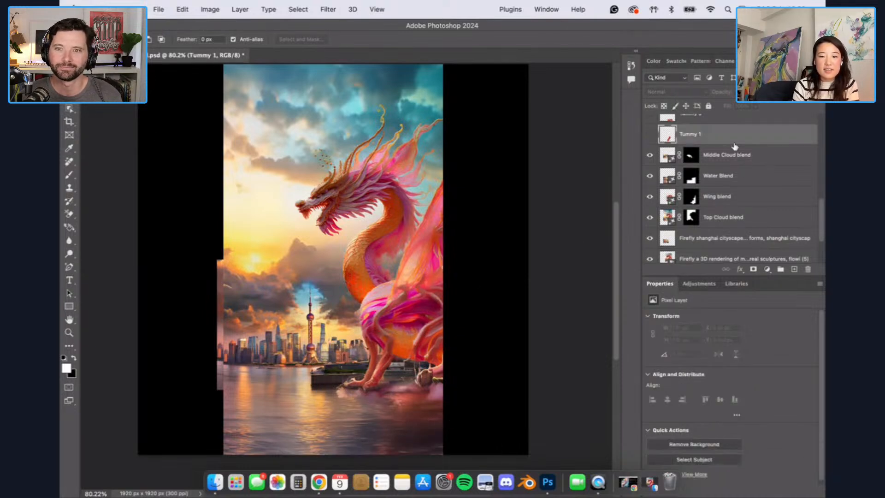
click(650, 135)
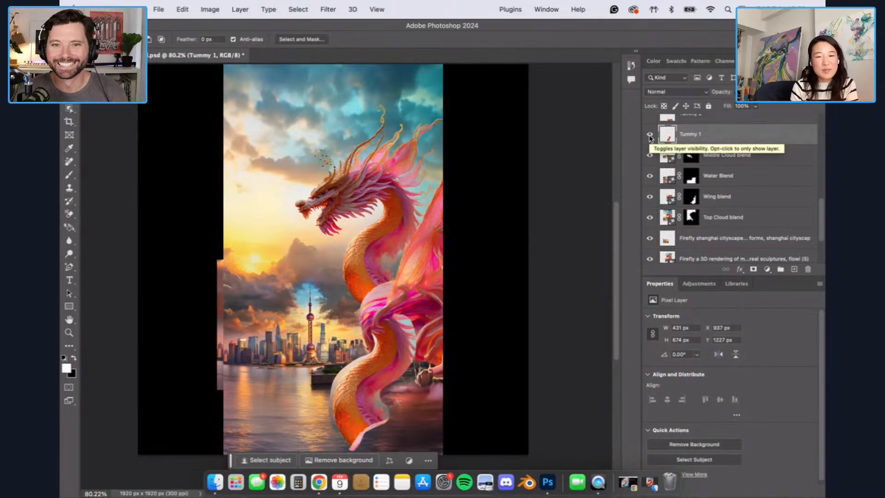
click(651, 135)
click(650, 134)
Step: Try repositioning the Tummy 1 body piece with the Move tool and undo the move
key(v)
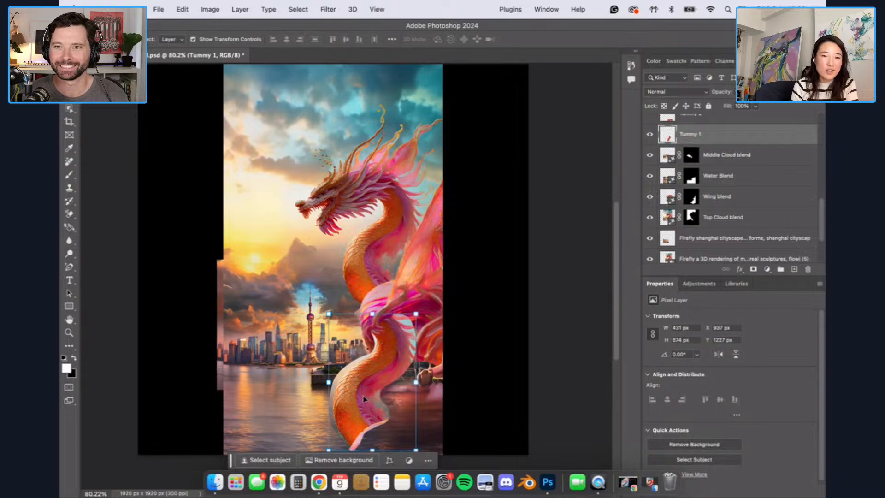
drag(364, 393, 362, 391)
key(super+z)
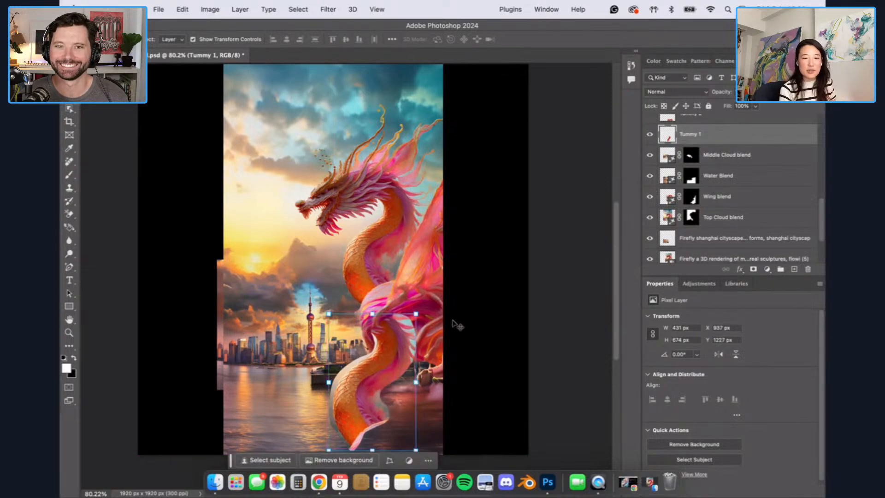
Step: Make the Tummy 2 layer visible to extend the dragon's lower body, and clear the layer selection
scroll(706, 142, up, 1)
click(650, 121)
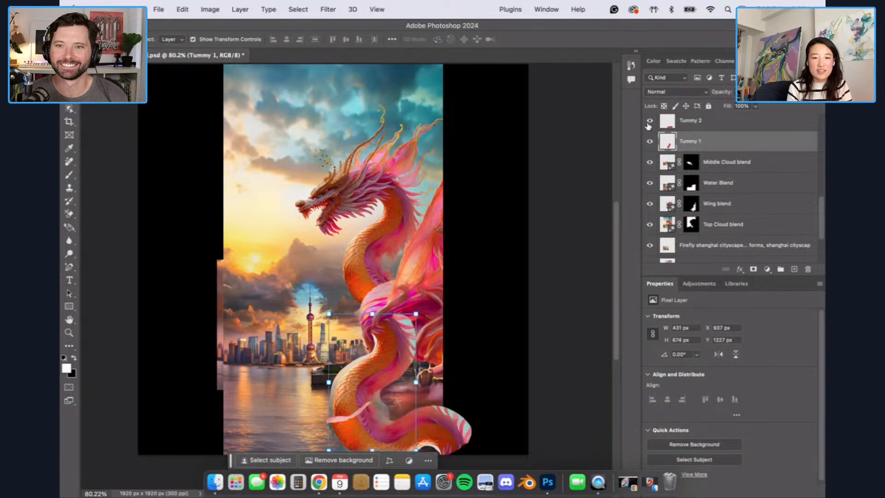
right_click(354, 426)
click(368, 419)
click(478, 408)
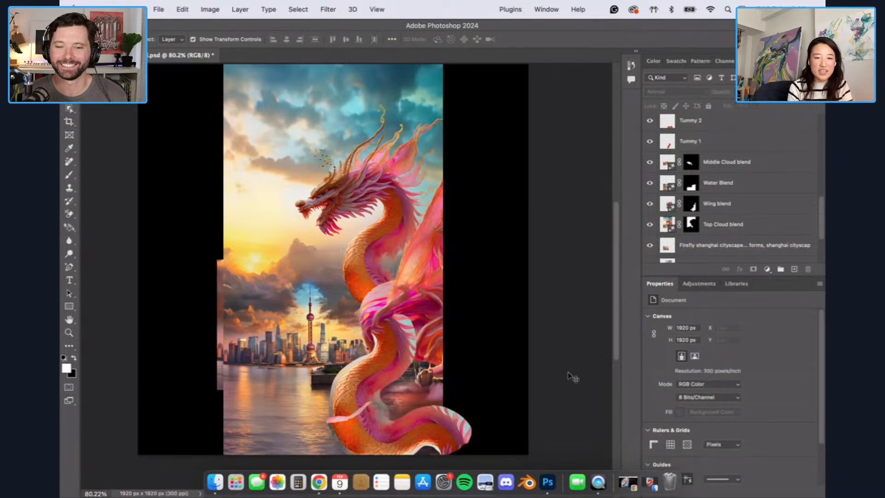
Step: Lasso the area between the dragon's lower body curves, covering the wing base, the feet and the gap above the Tummy 2 piece
scroll(703, 242, up, 3)
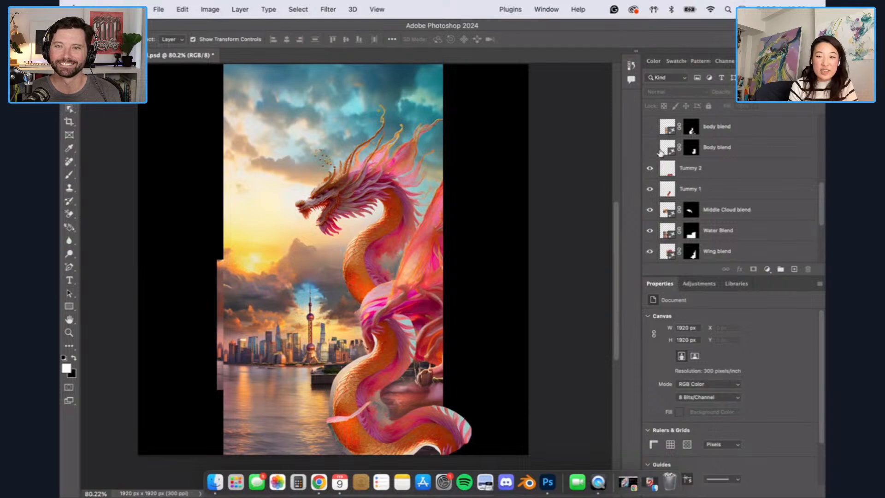
click(70, 96)
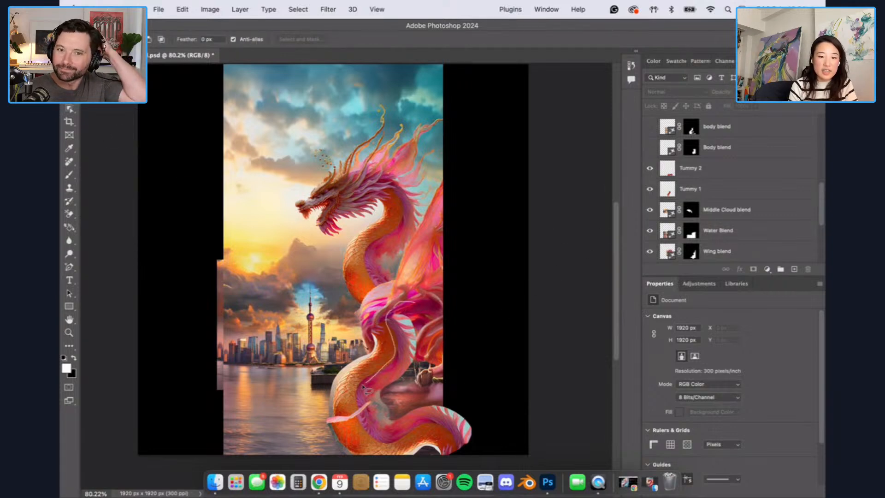
mouse_move(391, 373)
mouse_down()
mouse_move(425, 353)
mouse_move(433, 321)
mouse_move(394, 364)
mouse_move(367, 426)
mouse_move(450, 420)
mouse_move(433, 392)
mouse_up()
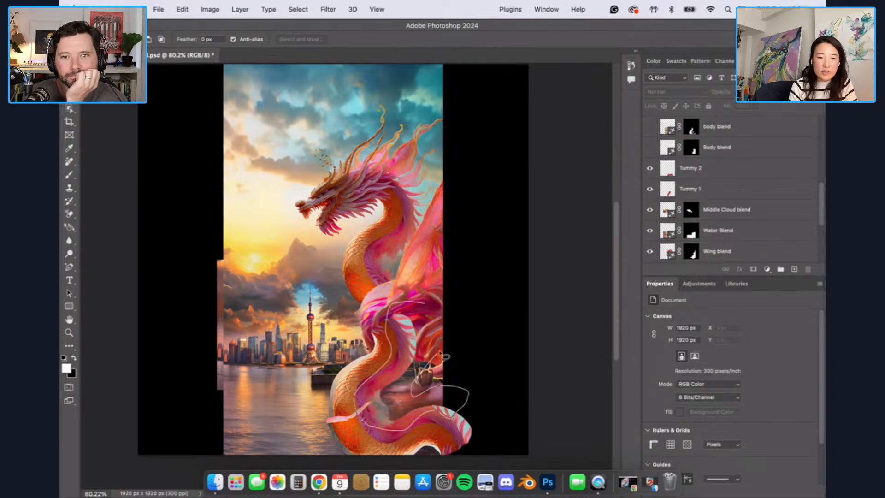
drag(433, 304, 429, 330)
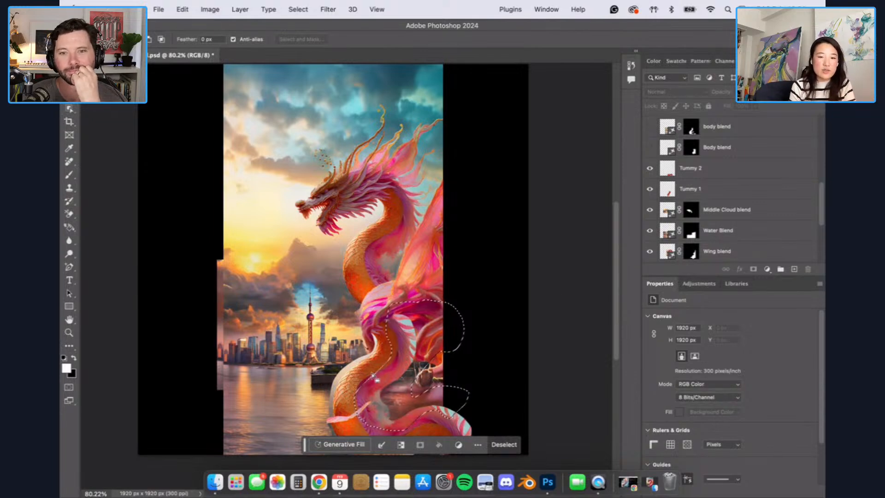
Step: Make the Body blend layer above Tummy 2 visible, select it, and clear the lasso selection
click(655, 153)
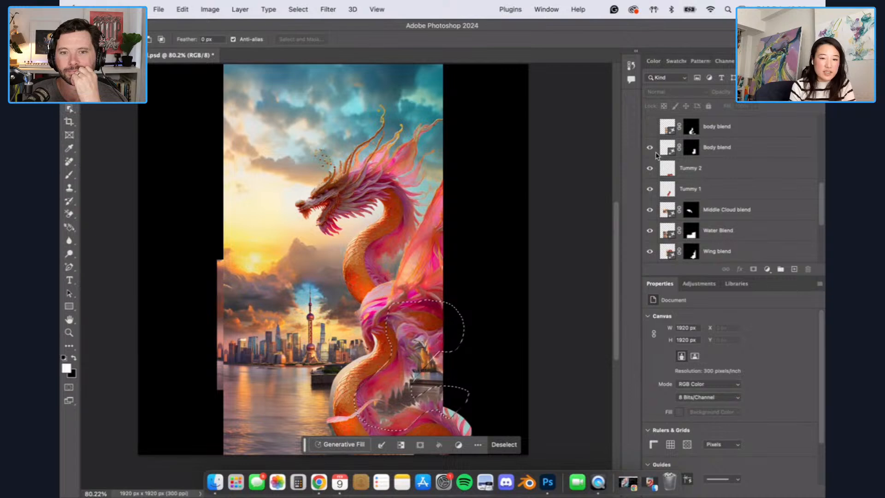
click(710, 153)
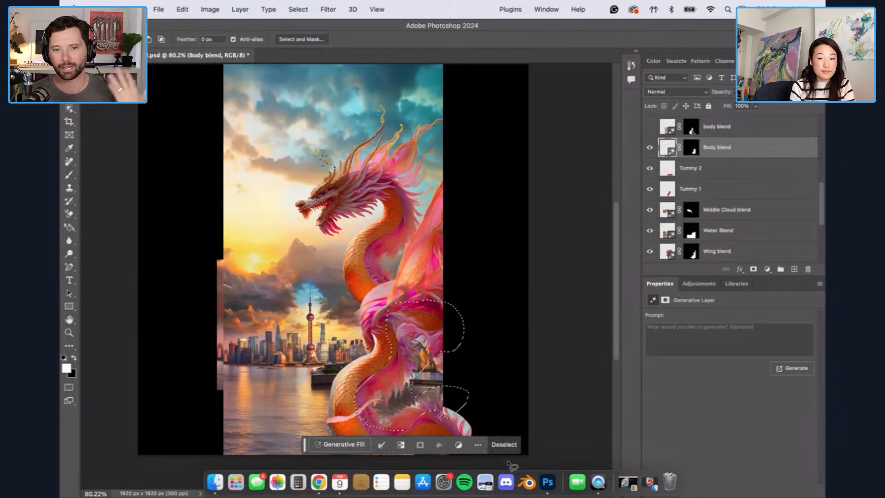
click(504, 444)
Step: Compare the generated variations of the Body blend layer and settle on the second one
scroll(713, 426, down, 1)
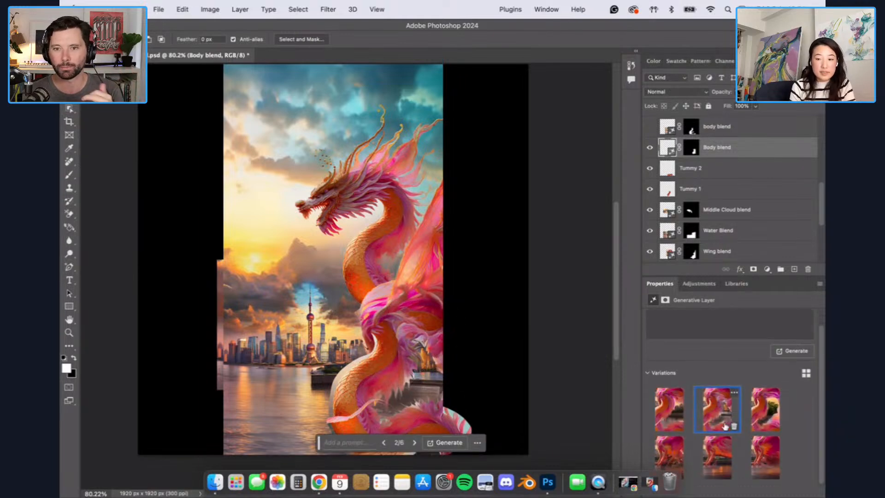
click(765, 455)
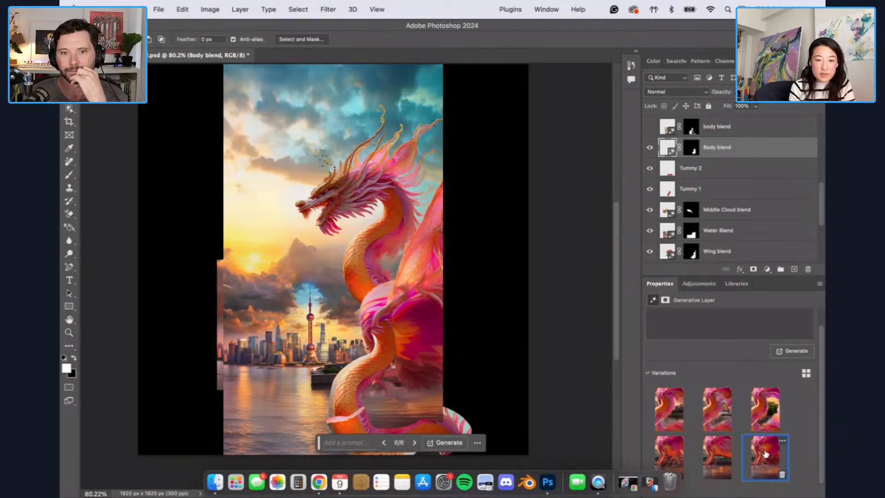
click(717, 463)
click(670, 457)
click(755, 416)
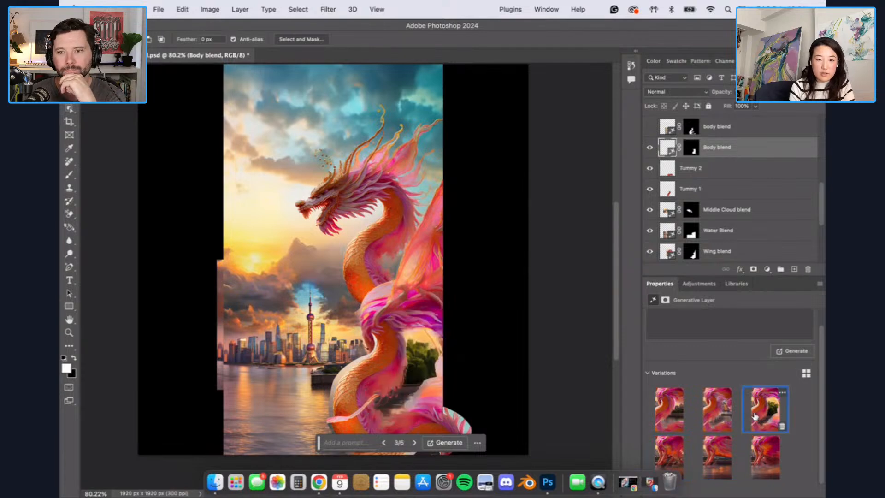
click(725, 415)
click(749, 414)
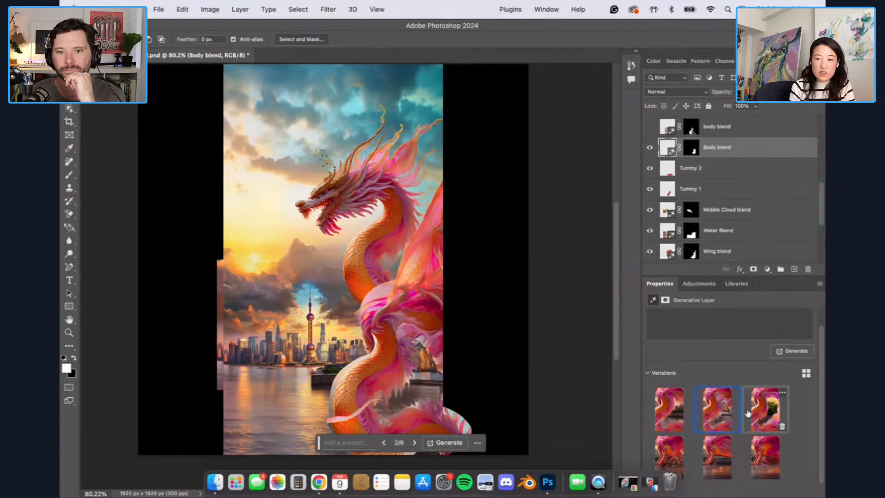
click(726, 412)
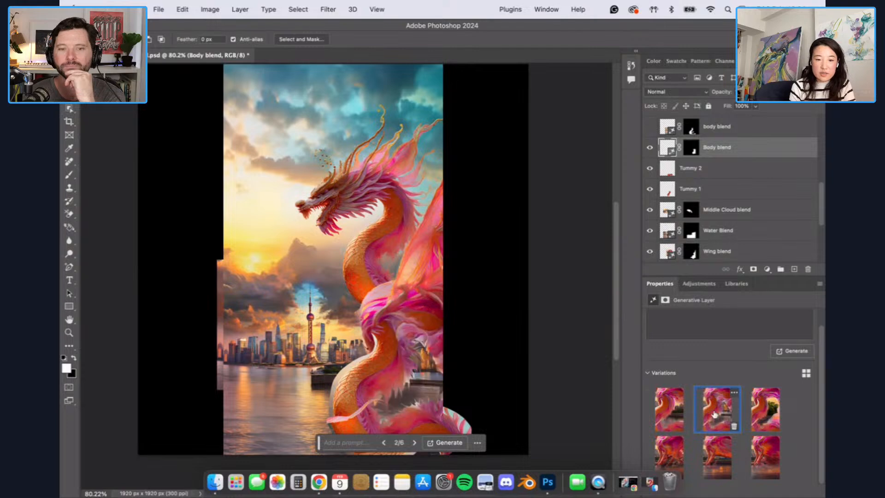
click(664, 419)
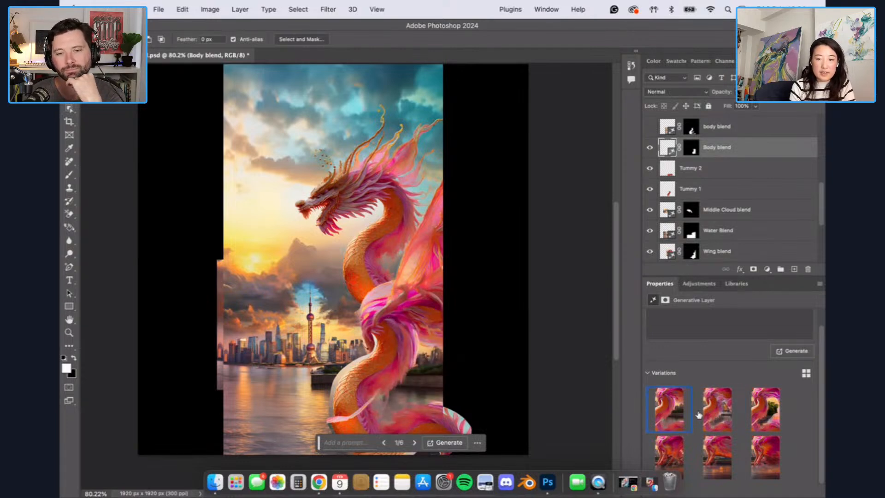
click(717, 412)
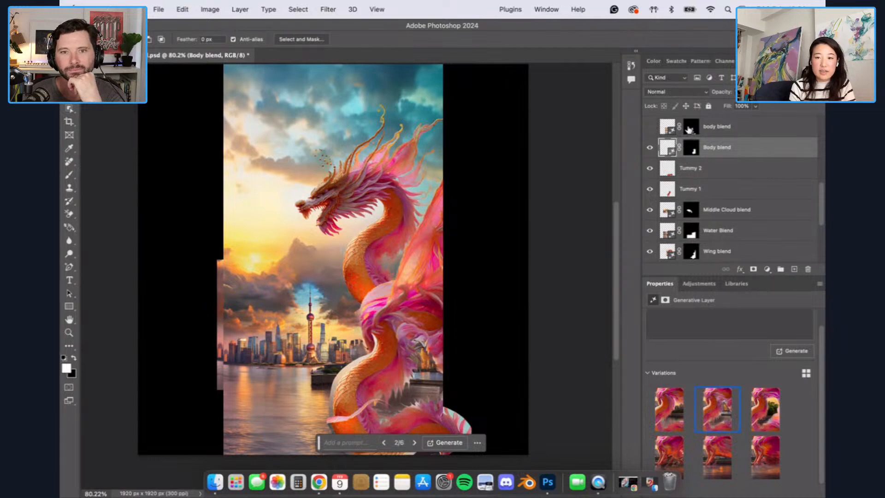
Step: Toggle the body blend layer above Body blend to compare before and after, leaving it visible
click(649, 129)
click(649, 130)
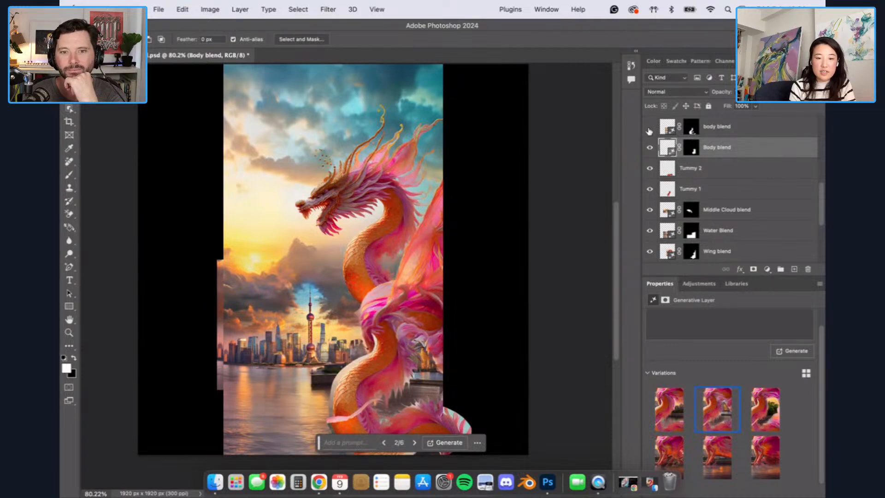
click(649, 130)
click(649, 130)
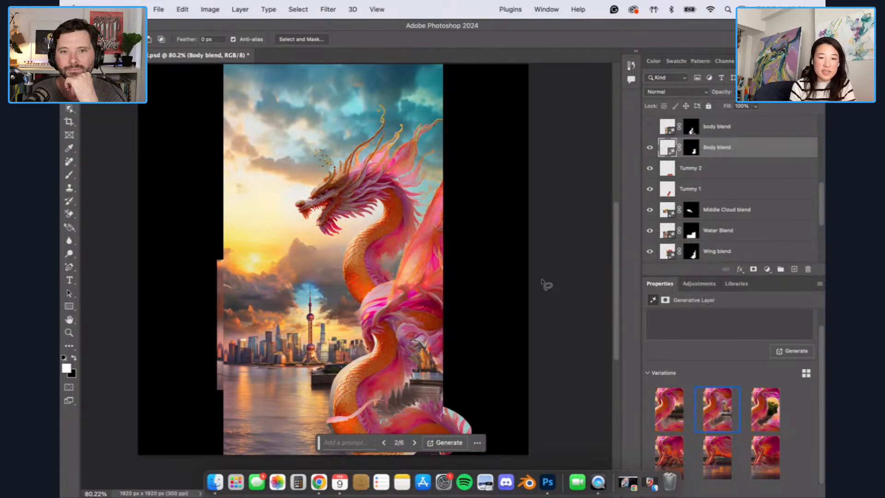
click(649, 131)
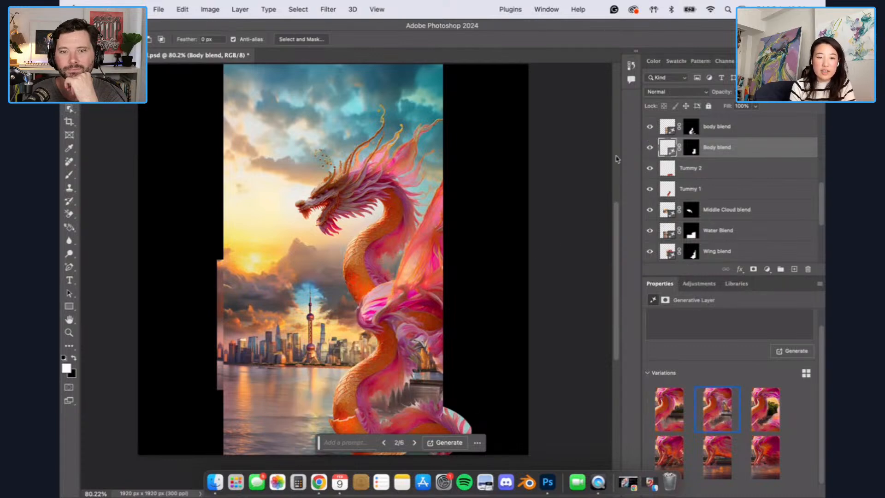
Step: Select the upper body blend layer, compare its three variations and settle on the third
click(730, 136)
click(718, 427)
click(670, 426)
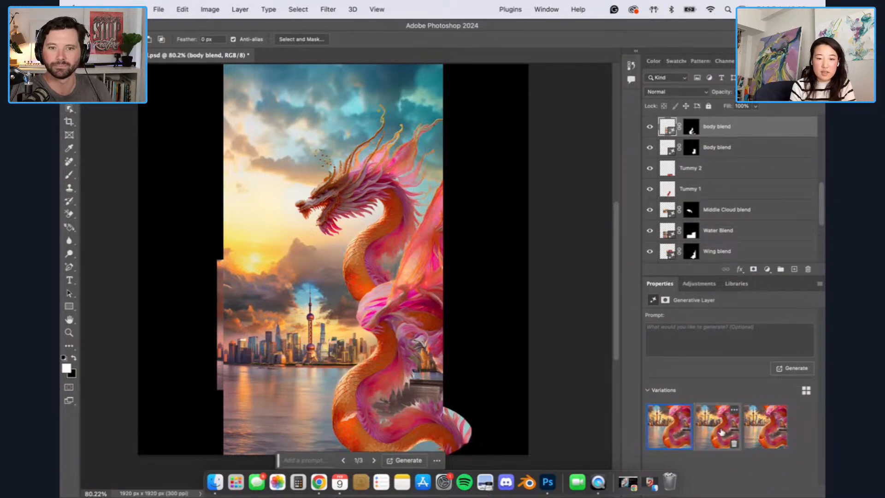
click(754, 425)
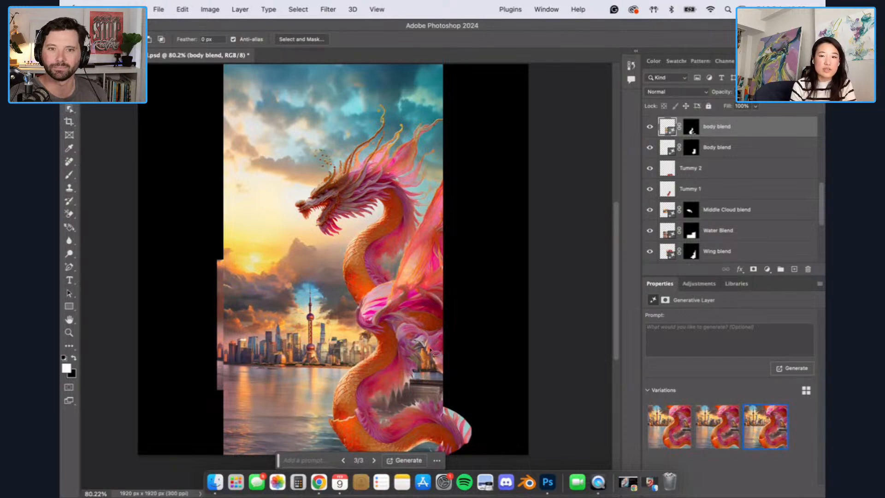
Step: Make the Tummy blend layer visible and choose its second variation after comparing it with the first
scroll(710, 207, up, 3)
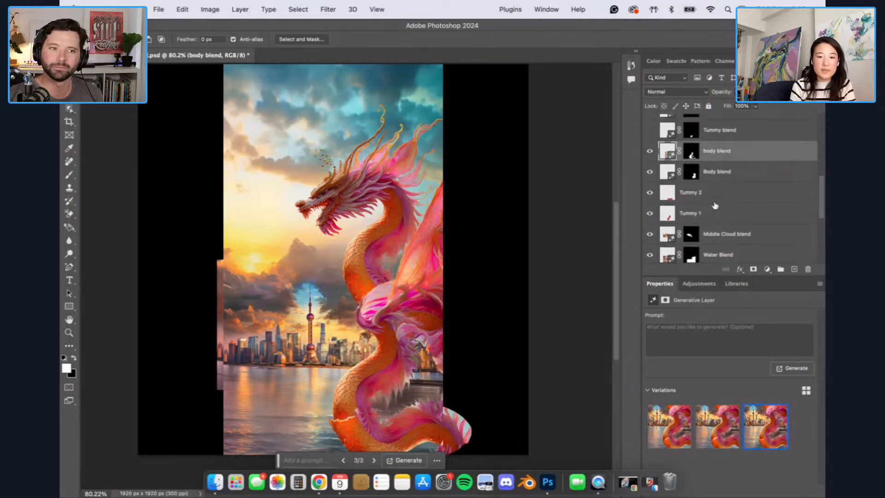
click(650, 134)
click(651, 136)
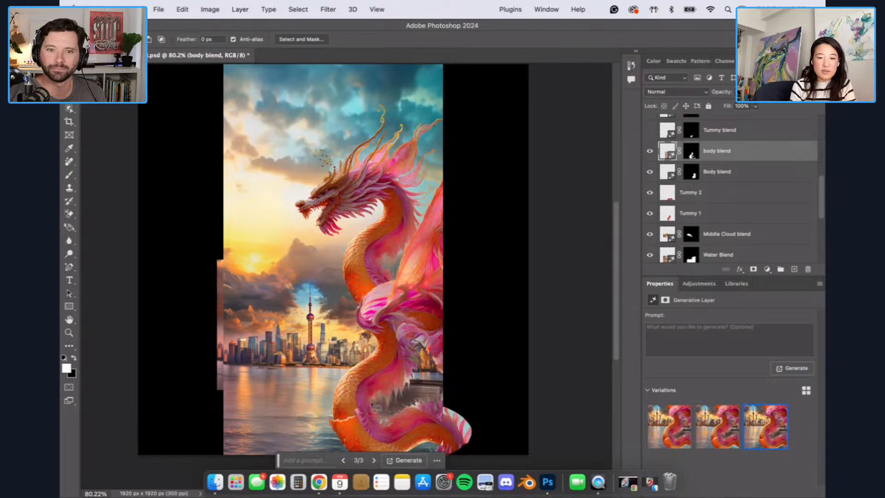
click(650, 131)
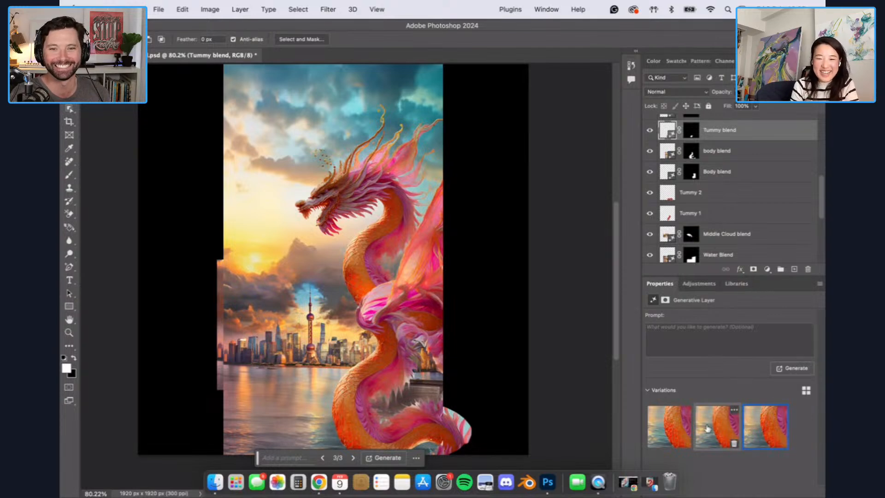
click(677, 426)
click(717, 426)
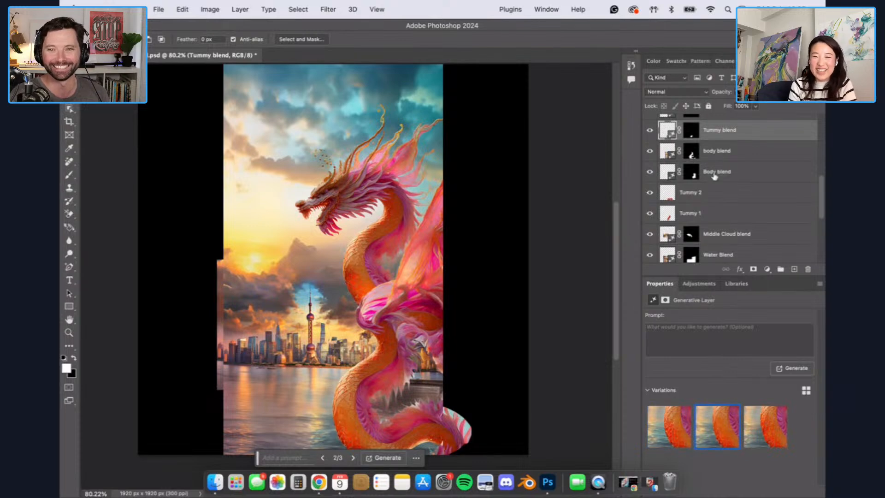
Step: Select the night sky layer above Tummy blend and make it visible
scroll(713, 166, up, 2)
scroll(719, 157, up, 1)
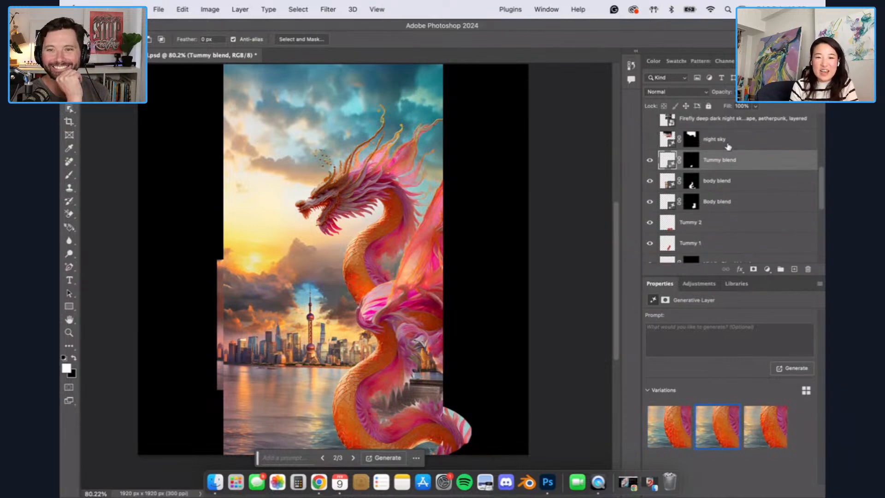
scroll(738, 153, up, 1)
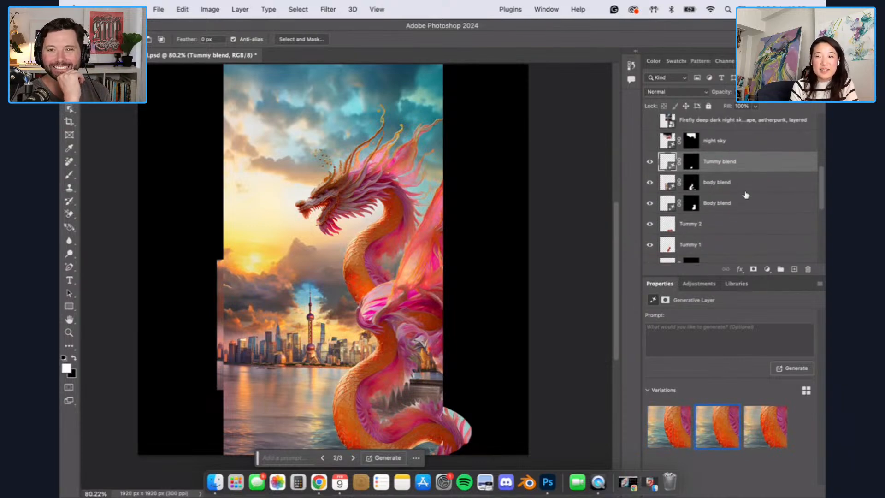
click(753, 147)
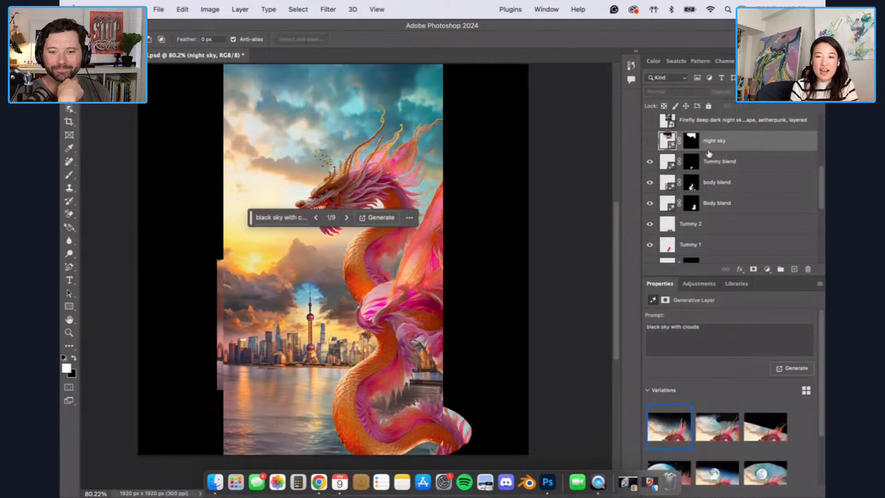
click(649, 146)
right_click(647, 147)
click(806, 139)
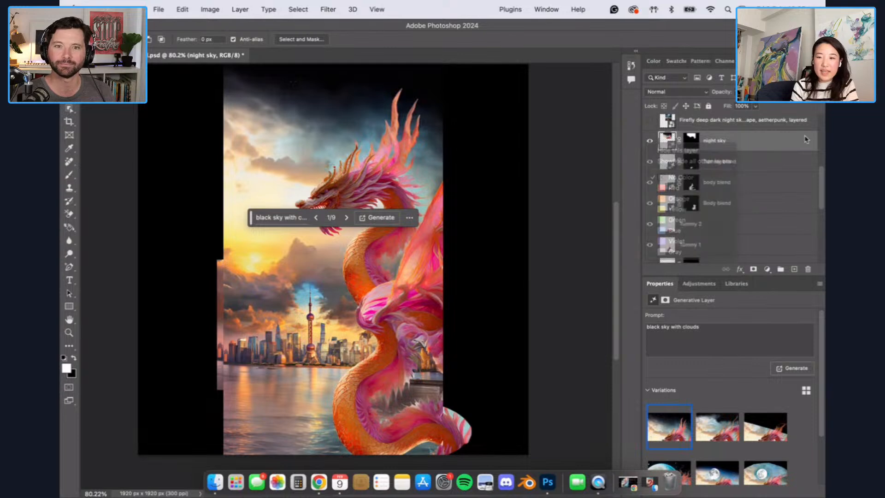
Step: Preview the night sky layer's sixth variation with the full moon, moving the floating prompt bar below the artwork
scroll(333, 258, down, 5)
click(768, 476)
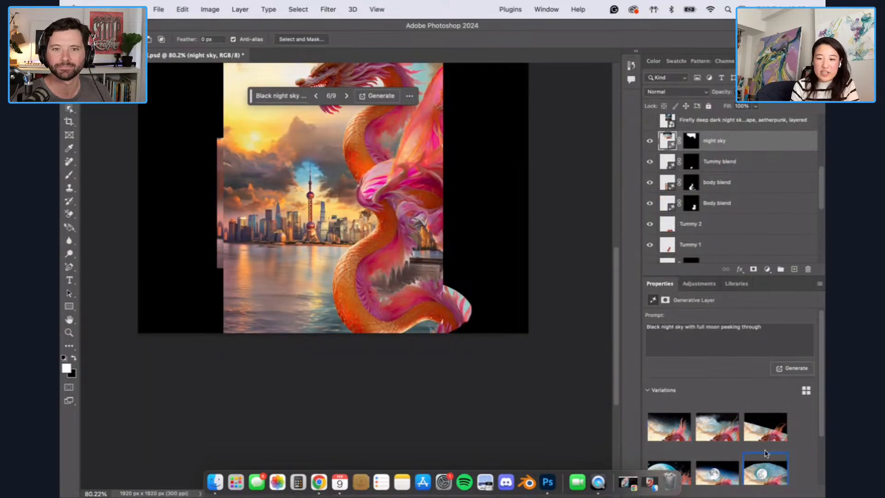
scroll(389, 215, up, 5)
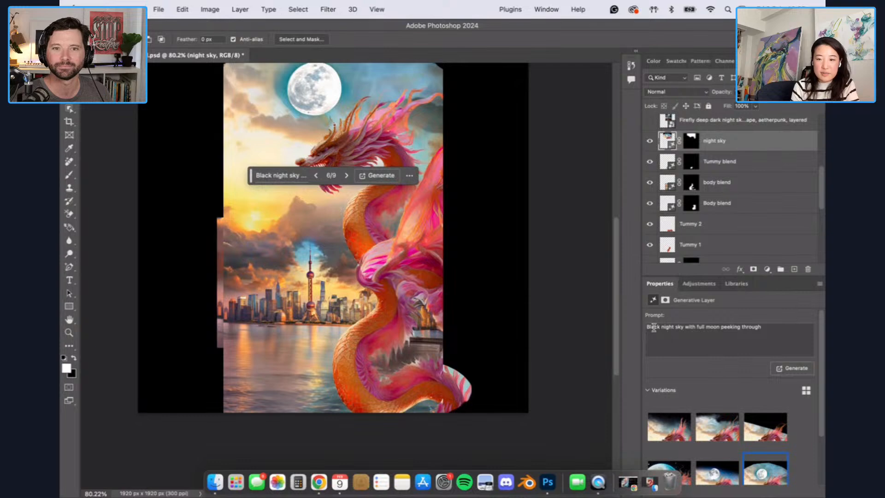
drag(251, 175, 255, 435)
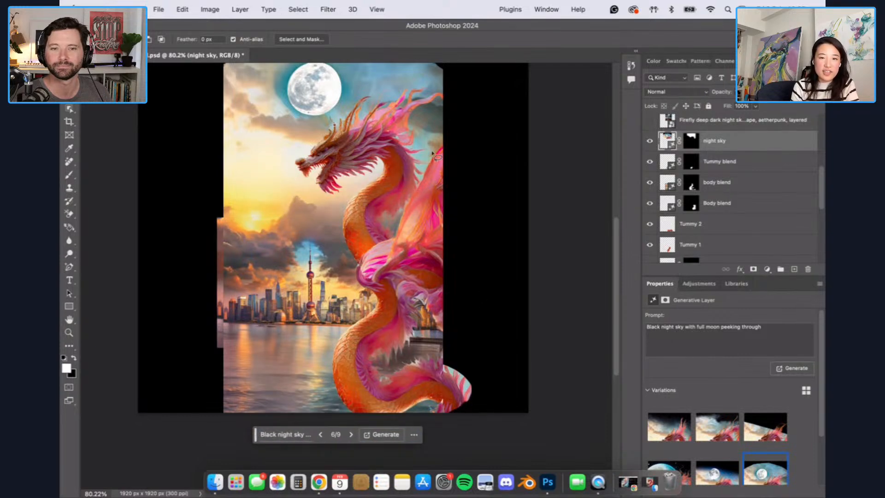
scroll(460, 174, up, 5)
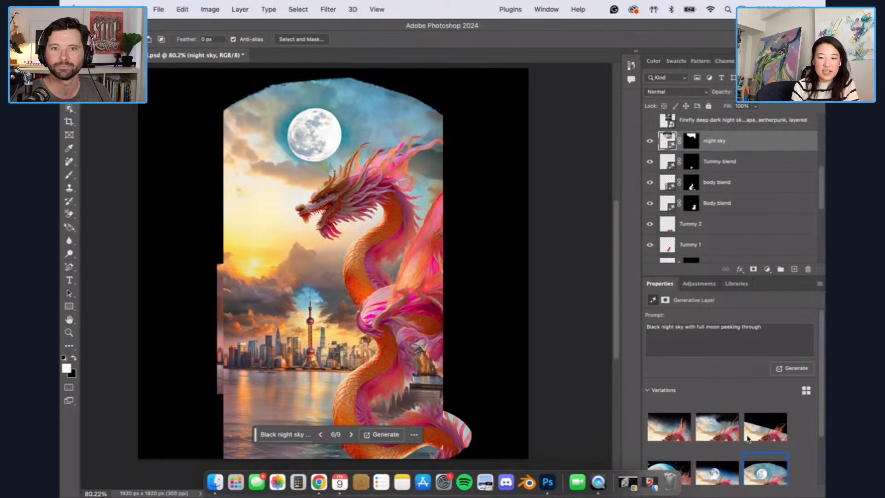
Step: Switch the night sky layer to its ninth variation, the starry sky
scroll(728, 429, down, 3)
click(752, 469)
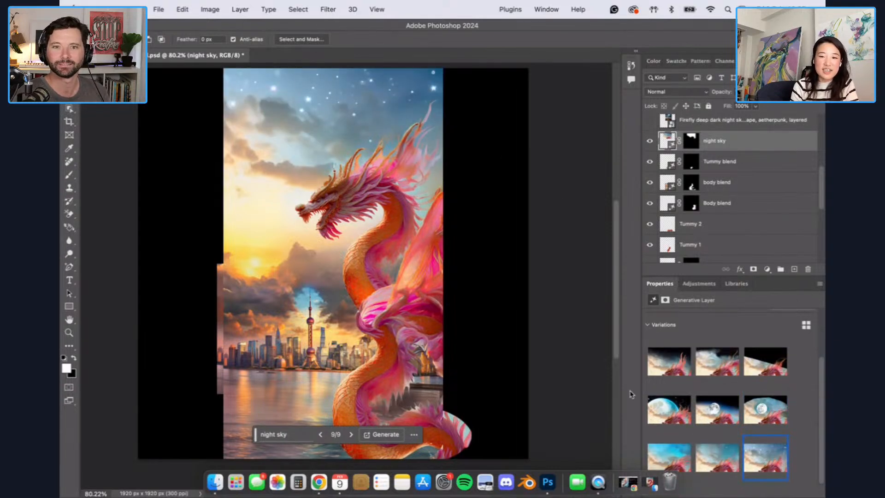
mouse_move(824, 497)
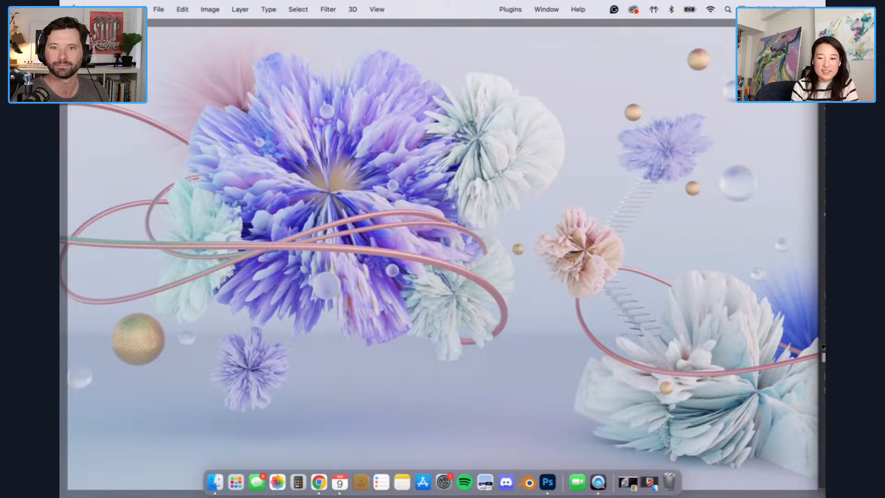
click(103, 358)
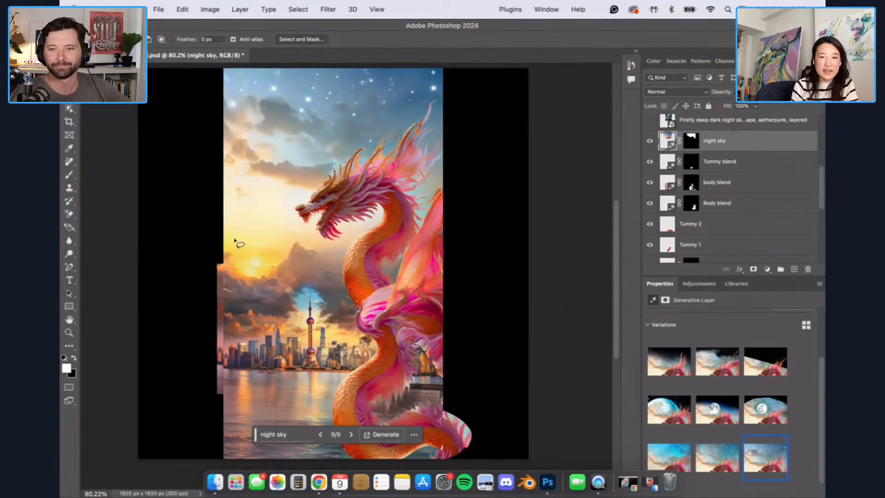
Step: Compare the night sky layer's eighth, seventh, sixth, fourth, third and second variations and choose the first, the black sky with clouds
click(728, 461)
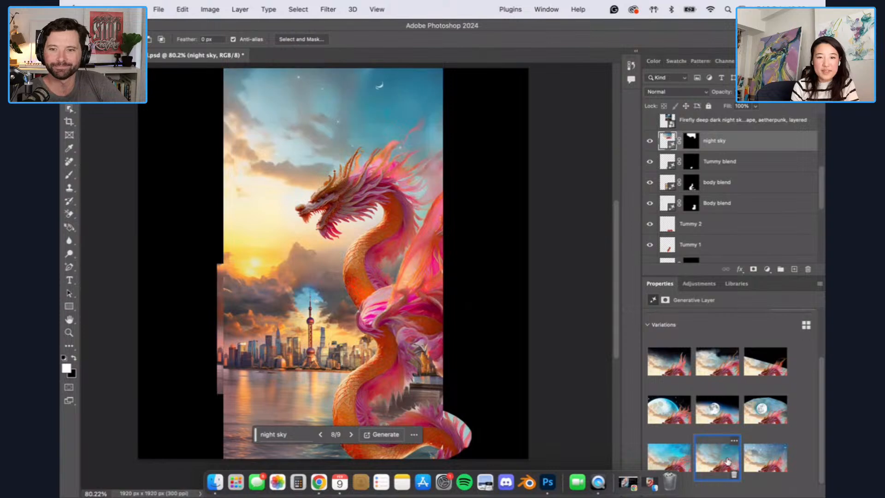
click(681, 458)
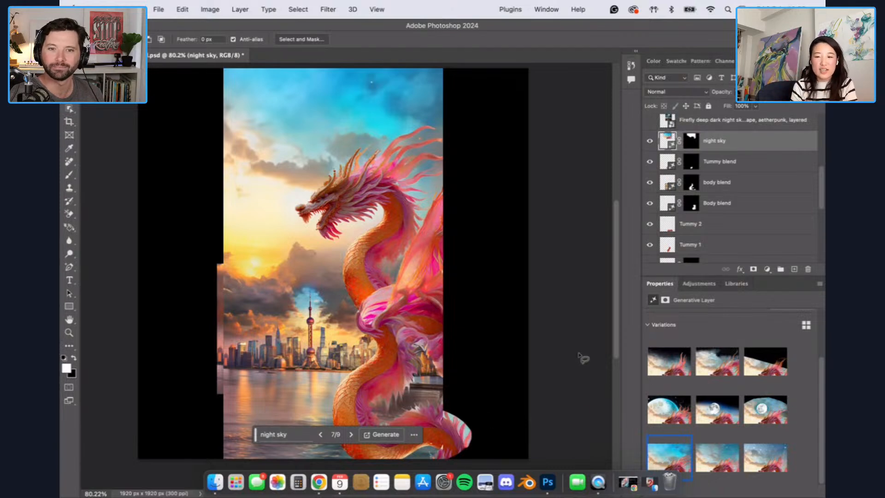
click(761, 412)
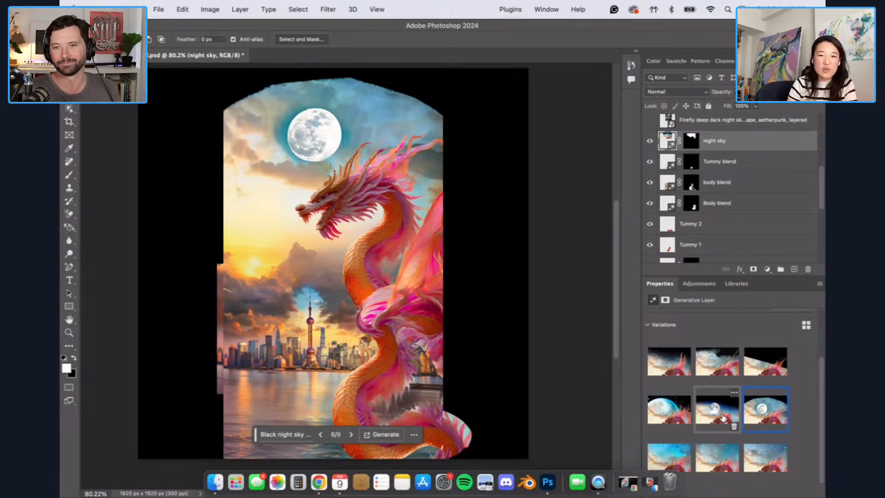
click(670, 411)
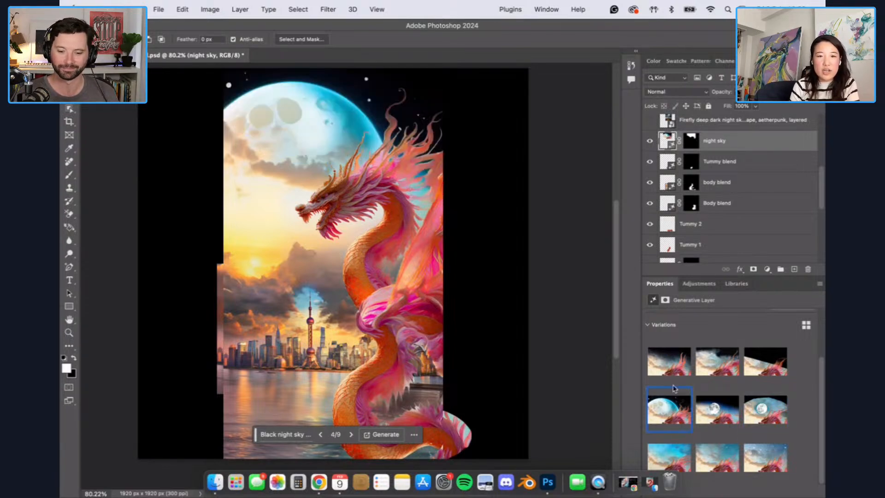
click(763, 369)
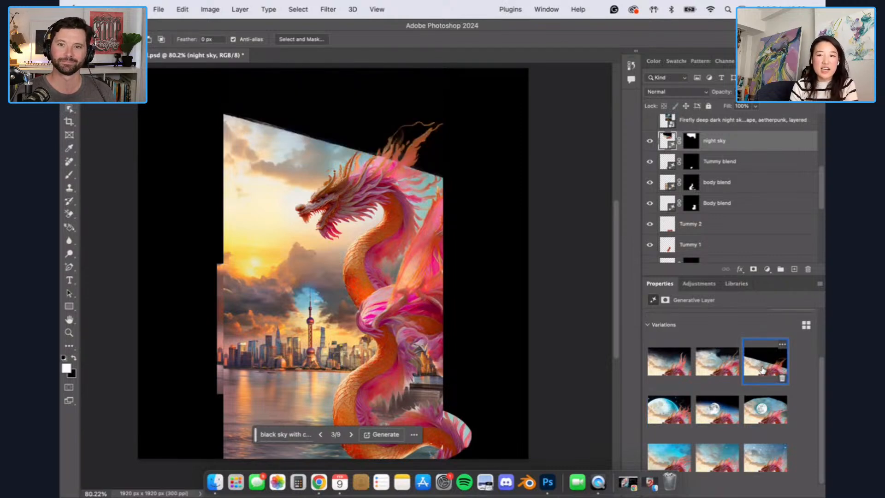
click(719, 364)
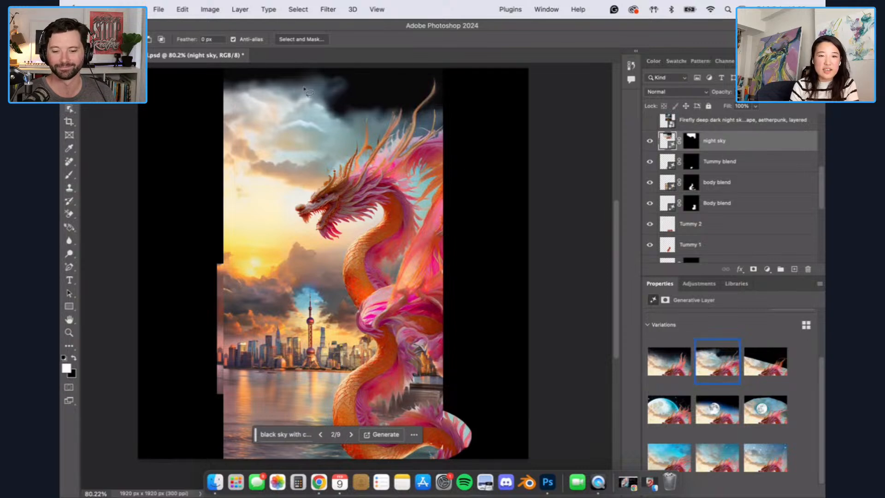
click(680, 368)
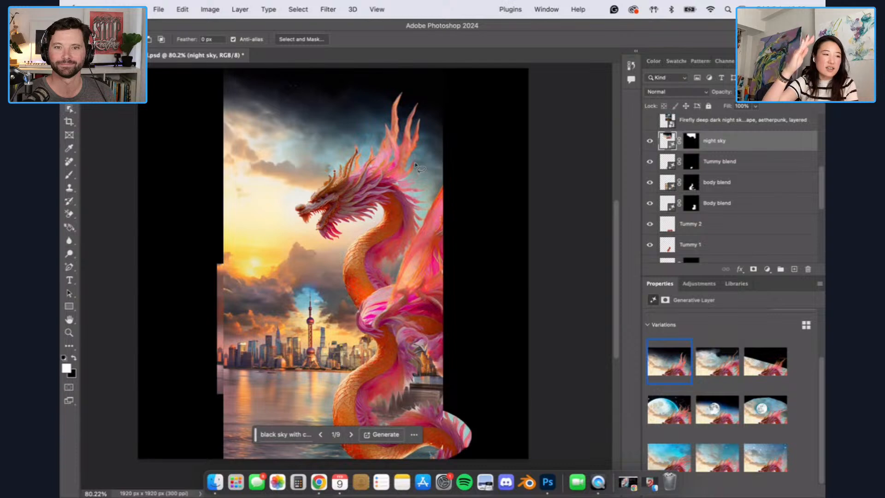
Step: Preview the Firefly deep dark night sky layer, hide it again, and select and show Layer 3 with the moon cutout
scroll(771, 217, up, 1)
scroll(780, 232, up, 1)
click(650, 133)
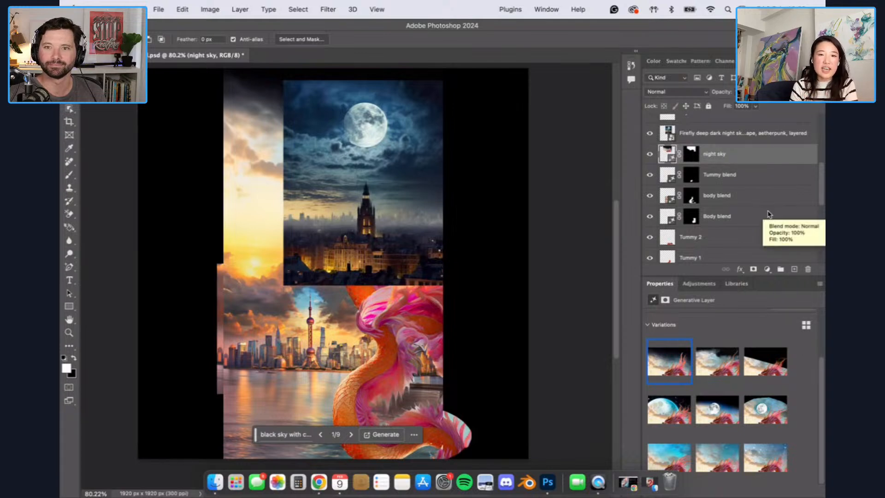
click(774, 138)
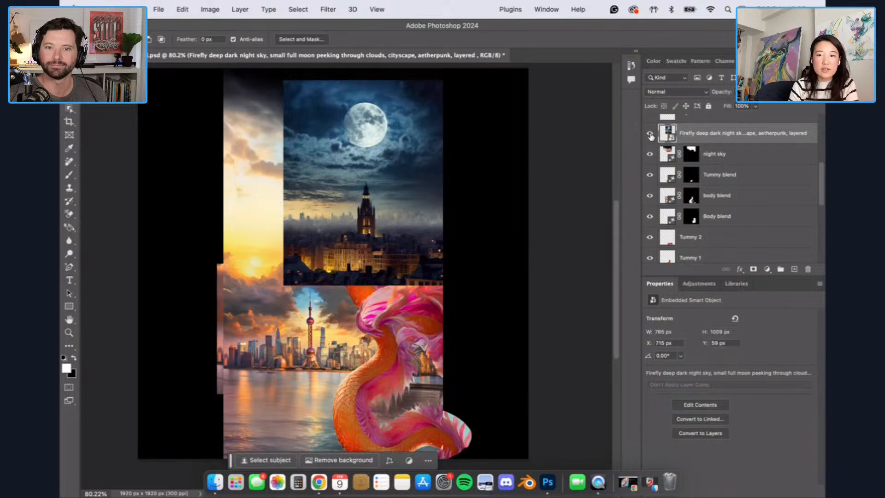
scroll(659, 138, up, 1)
click(706, 133)
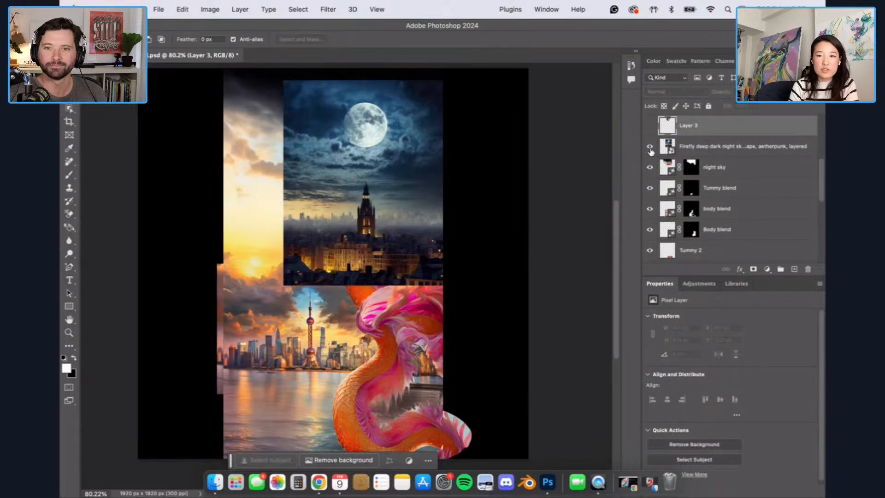
click(650, 147)
click(650, 128)
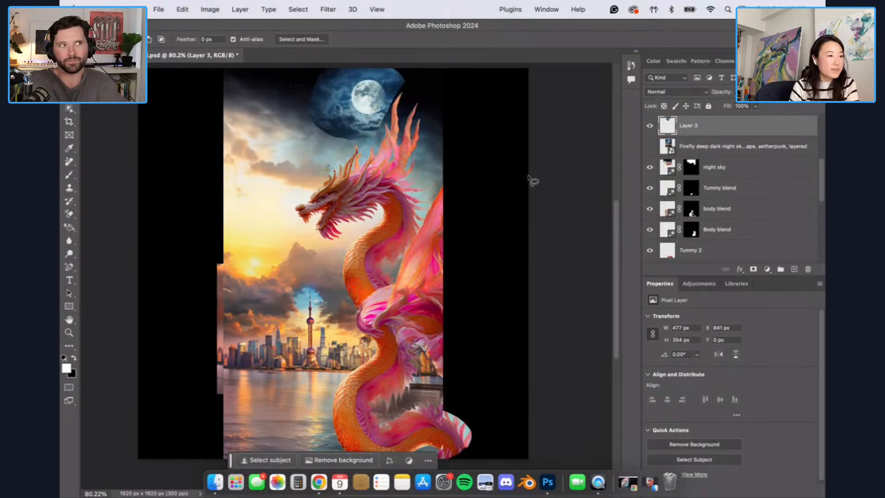
Step: Undock the AdobeLive_Tutorial.psd document into a floating window, reposition it and widen it to fill the workspace
scroll(746, 197, up, 3)
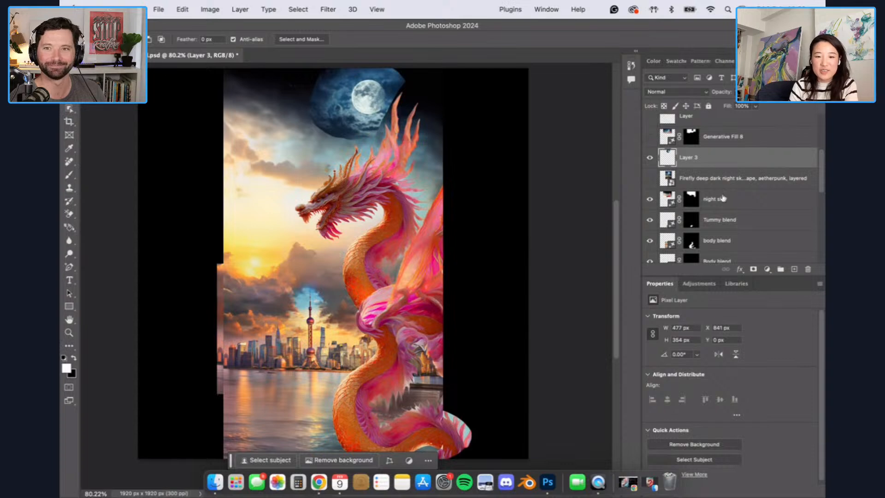
scroll(722, 255, up, 1)
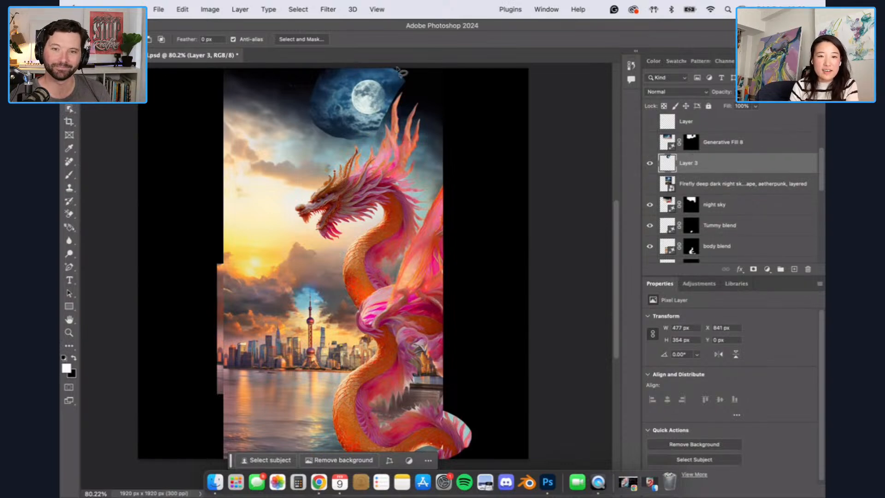
mouse_move(381, 63)
mouse_down()
mouse_move(399, 84)
mouse_move(391, 64)
mouse_up()
drag(161, 63, 143, 43)
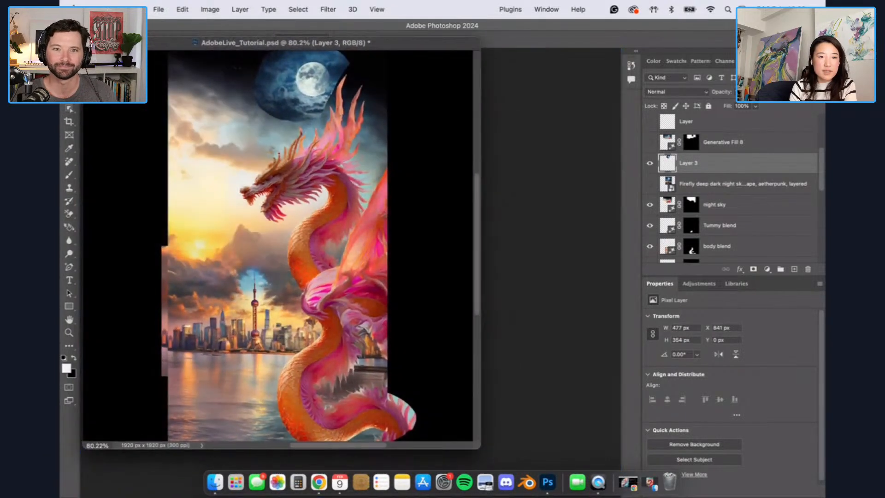
drag(370, 43, 393, 53)
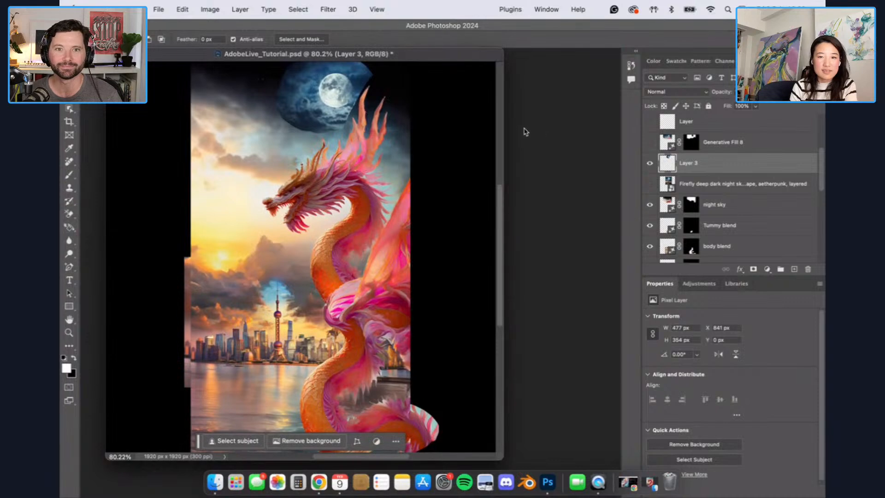
drag(506, 132, 611, 158)
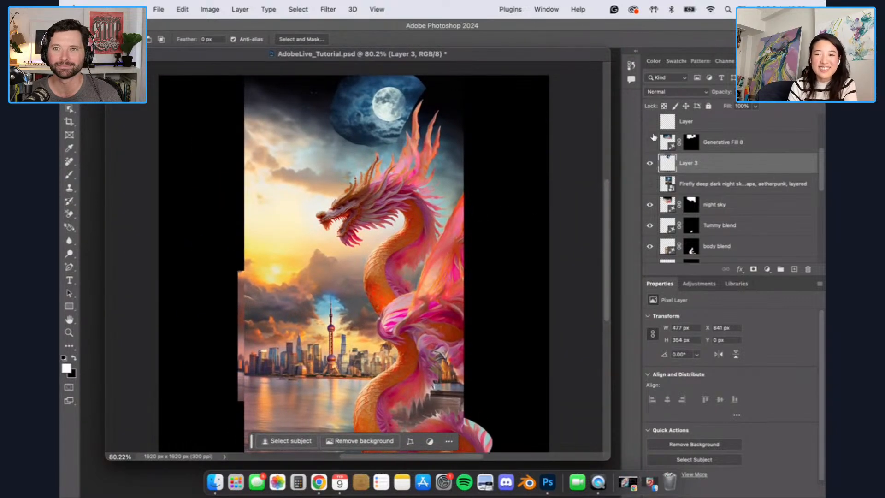
Step: Demonstrate lasso selections across the edges of the moon cutout on Layer 3 and deselect each one
mouse_move(412, 76)
mouse_down()
mouse_move(422, 96)
mouse_move(400, 110)
mouse_move(389, 147)
mouse_move(421, 112)
mouse_up()
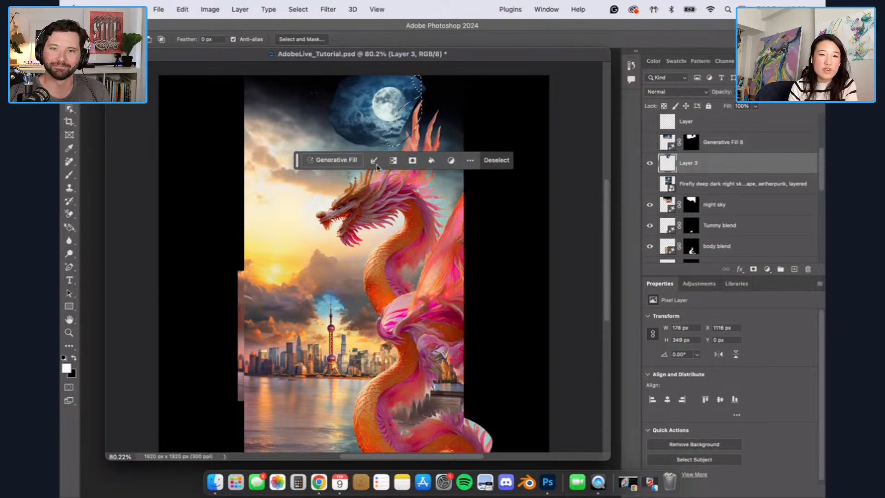
click(489, 162)
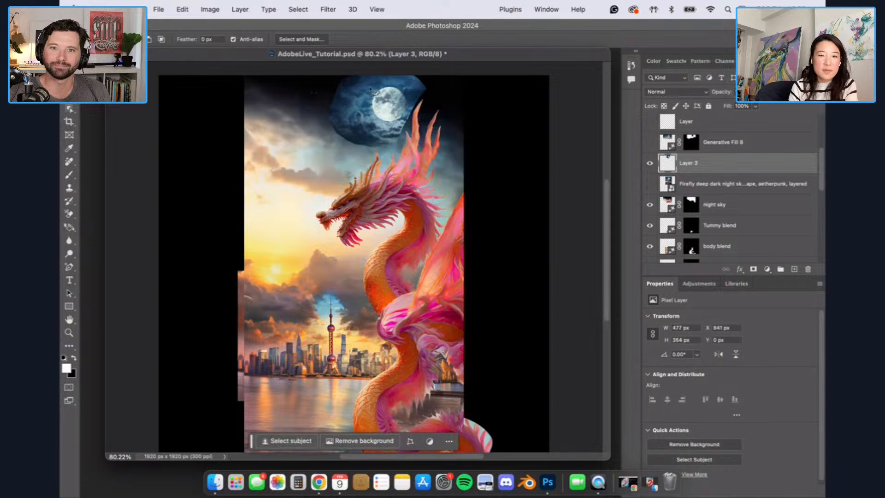
mouse_move(333, 71)
mouse_down()
mouse_move(309, 109)
mouse_move(333, 163)
mouse_move(398, 152)
mouse_move(359, 106)
mouse_move(365, 75)
mouse_up()
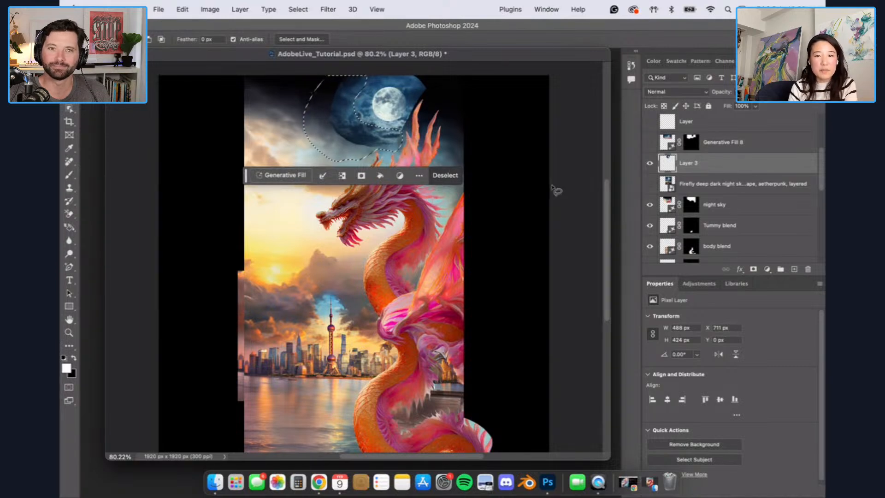
key(super+d)
Step: Make the Generative Fill 8 layer visible and select it, toggling Layer 3 off and back on beneath it
click(650, 162)
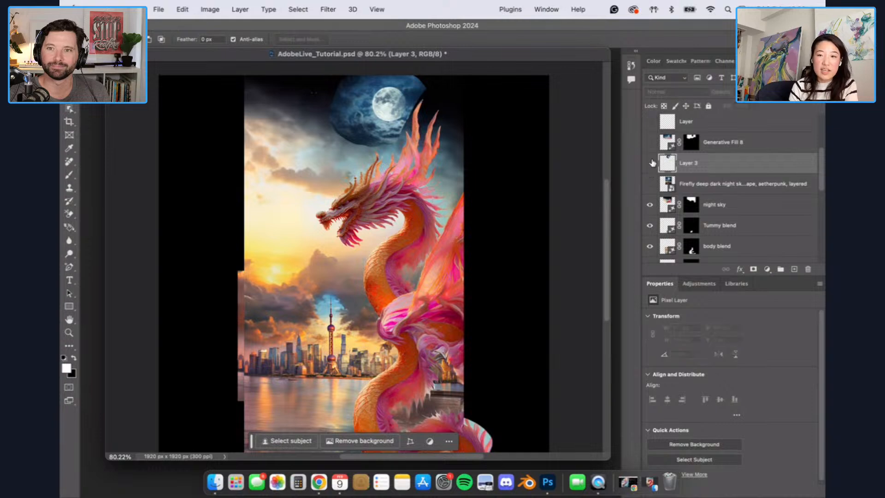
click(650, 142)
click(745, 148)
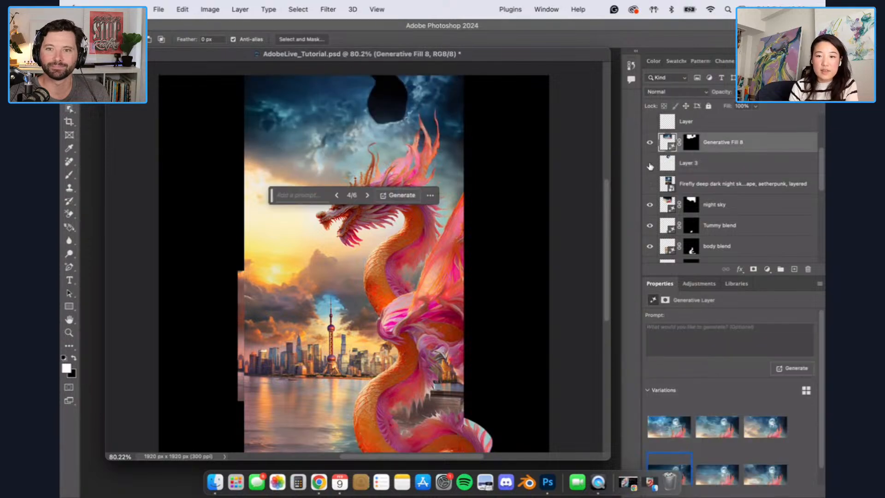
click(650, 163)
Step: Compare the six variations of Generative Fill 8 around the moon and choose the sixth
scroll(778, 441, down, 1)
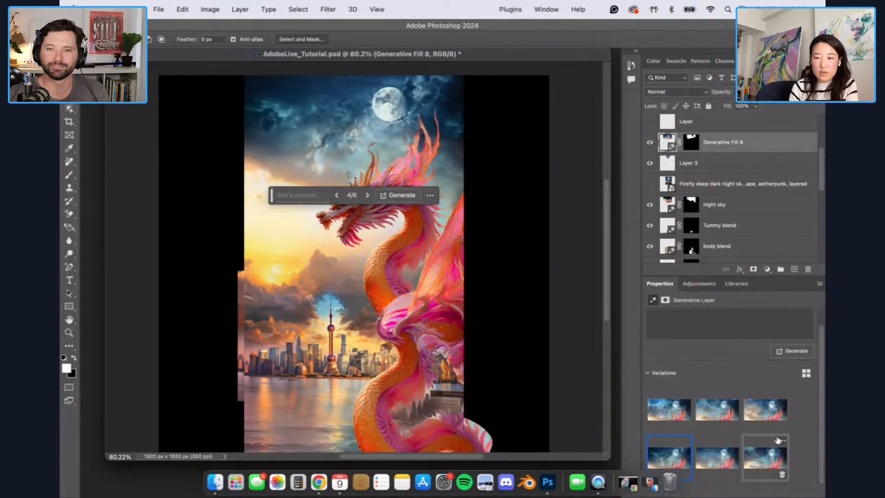
click(767, 464)
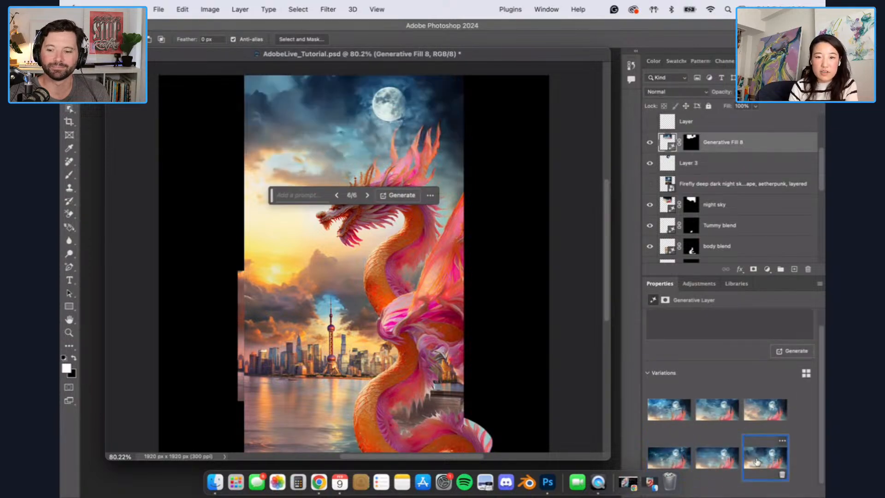
click(708, 461)
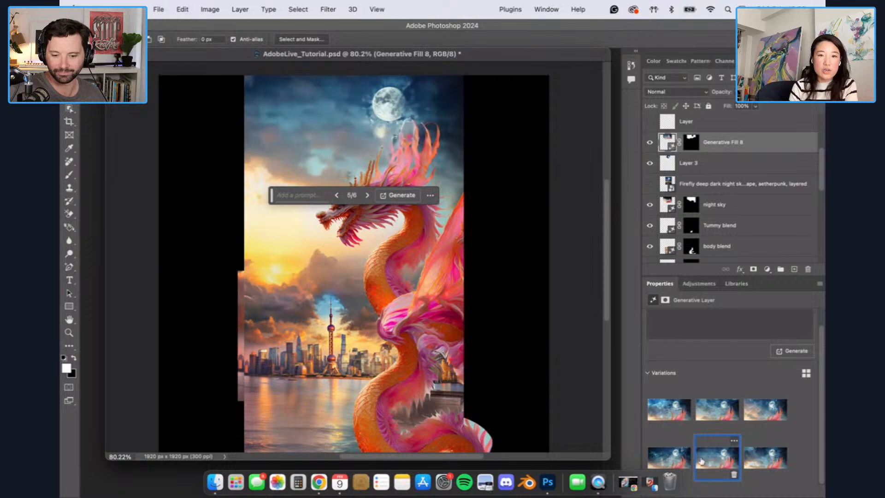
click(663, 461)
click(669, 410)
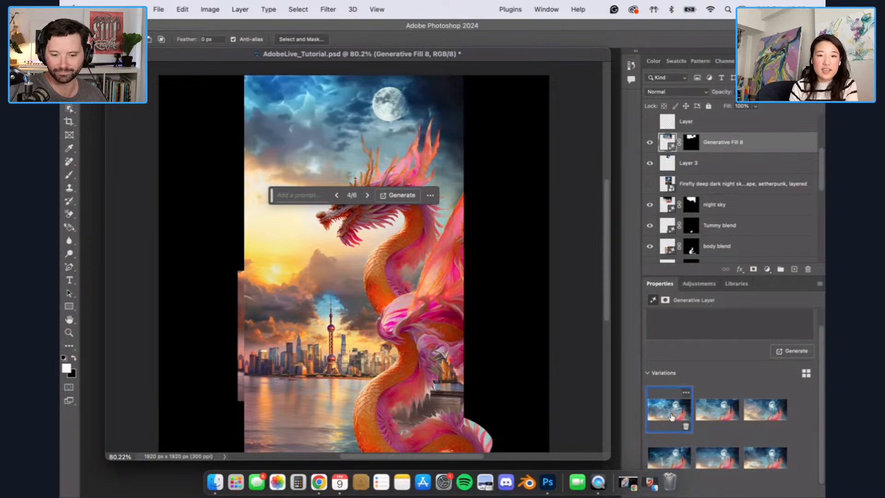
click(716, 415)
click(757, 409)
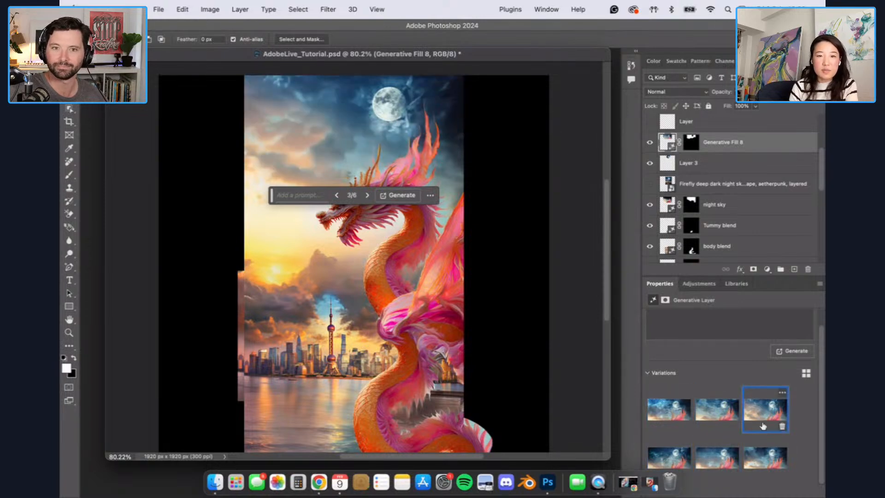
click(753, 461)
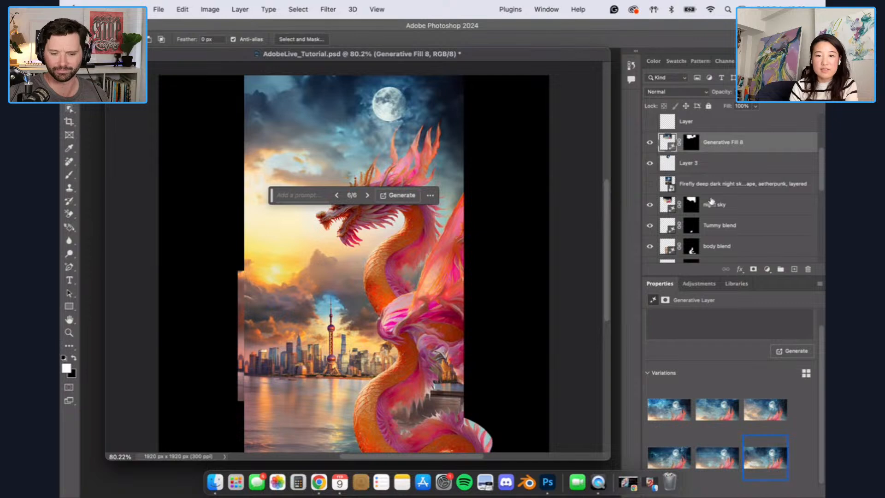
Step: Make the Generative Expand and Generative Fill layers visible to extend the scene on both sides
scroll(718, 203, up, 2)
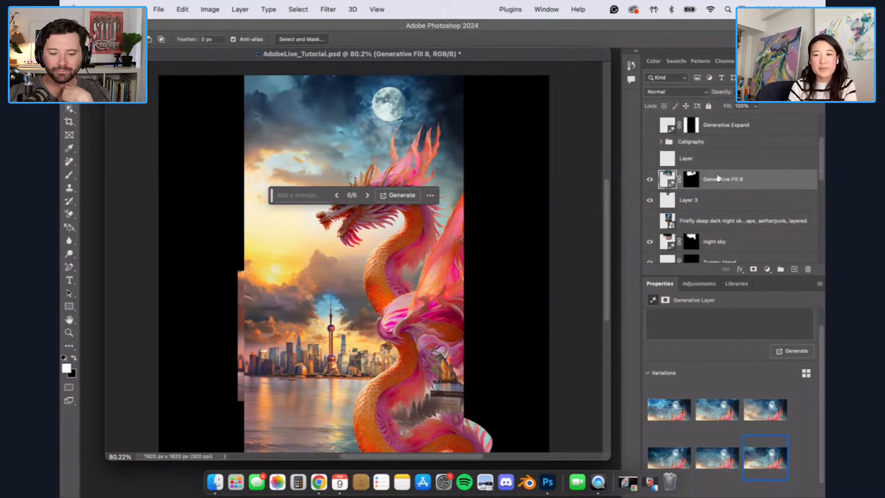
scroll(750, 188, up, 1)
scroll(749, 188, up, 3)
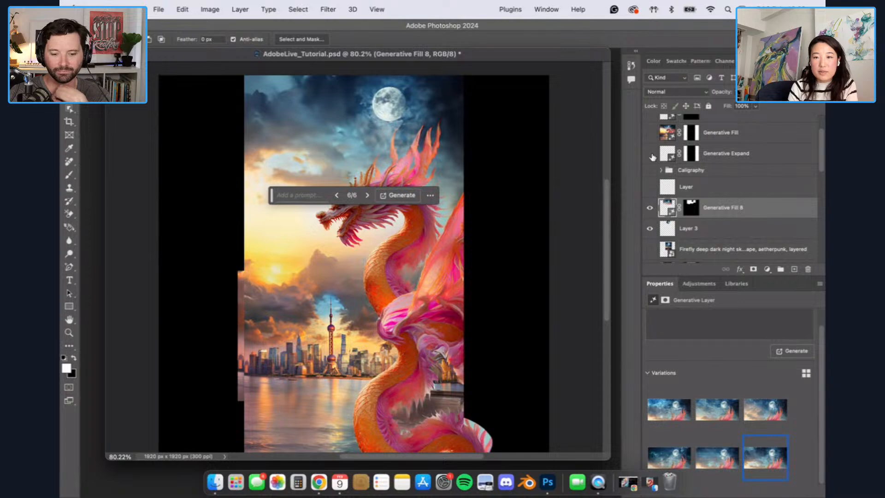
click(651, 155)
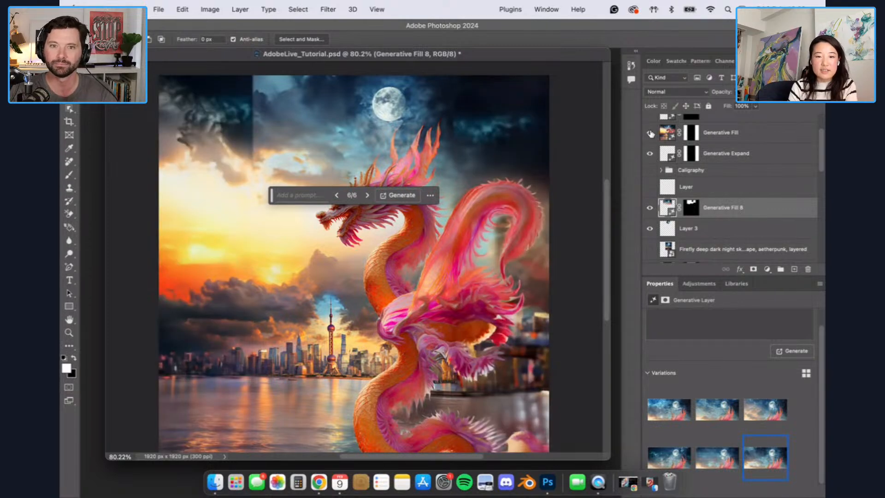
click(651, 134)
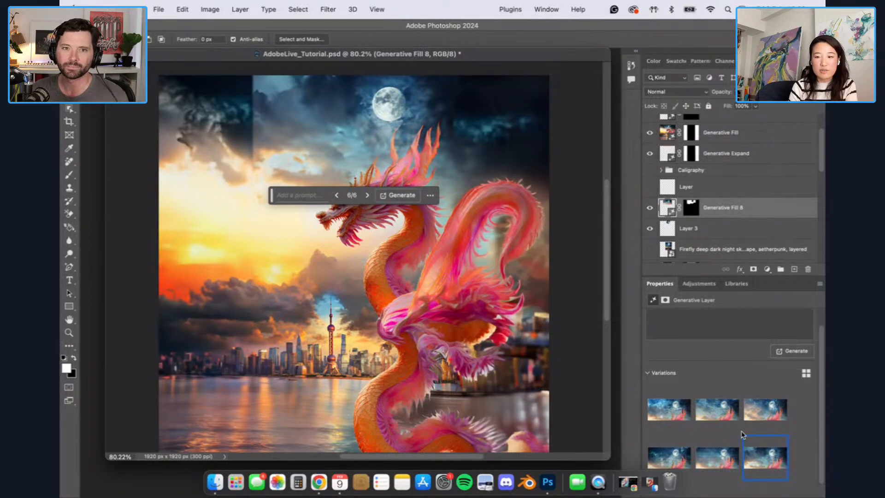
Step: Switch Generative Fill 8 to its fourth variation and move the floating prompt bar below the dragon
click(711, 457)
click(679, 461)
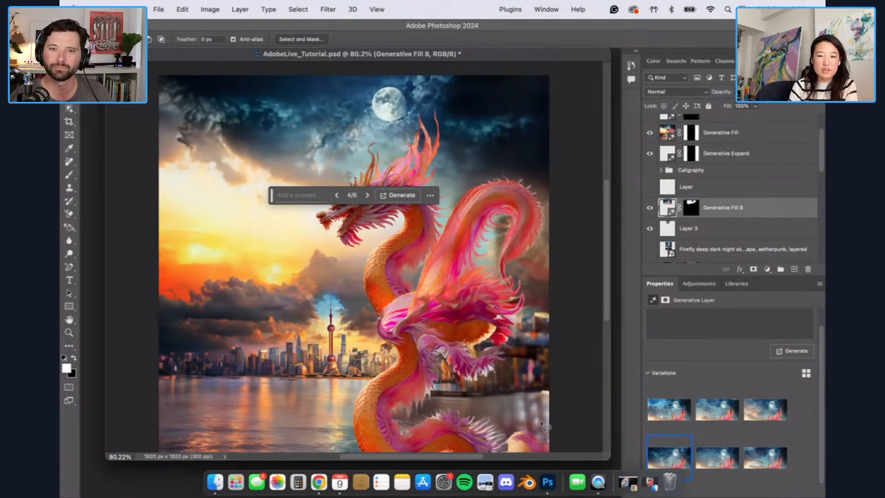
drag(273, 200, 143, 443)
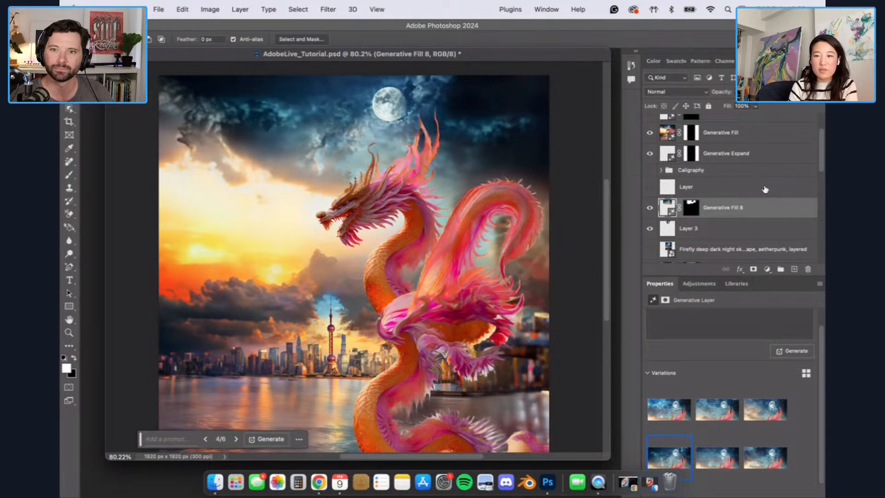
Step: Toggle the Generative Fill layer off and on to compare the extended scene with and without it
scroll(765, 189, up, 2)
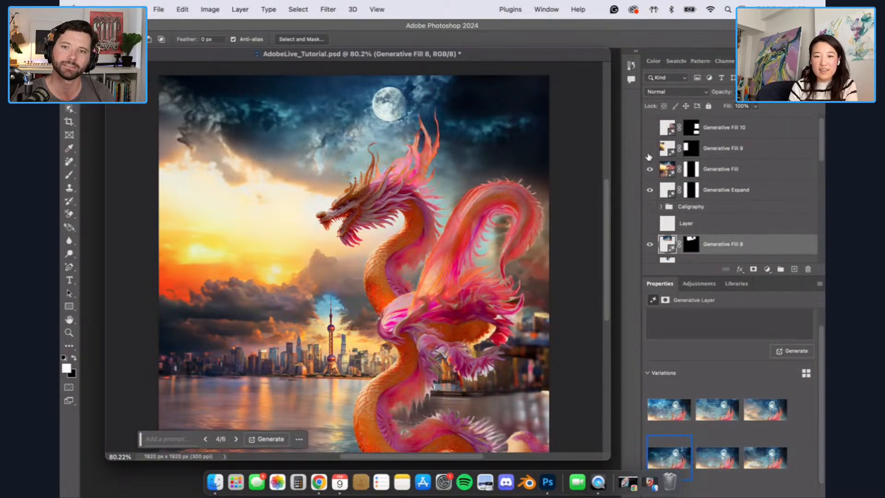
click(650, 169)
click(651, 169)
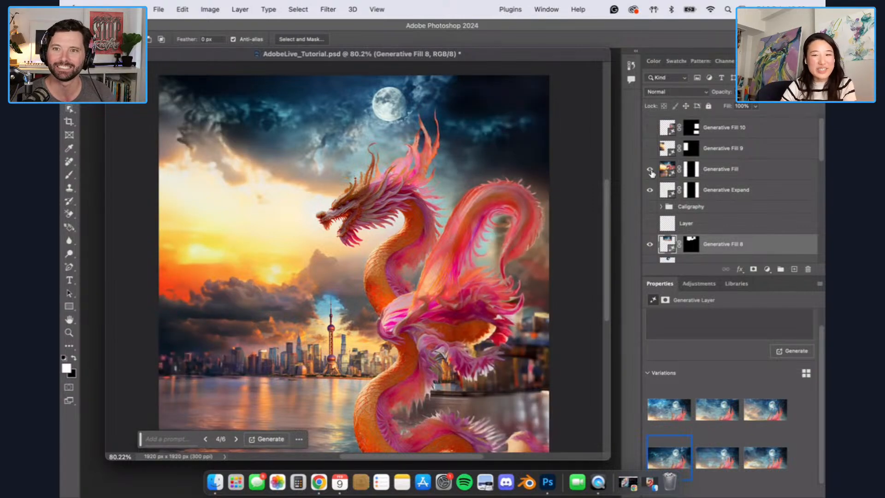
Step: Hide the Generative Fill layer, and toggle the Generative Fill 9 and Generative Fill 10 layers on and off
click(650, 170)
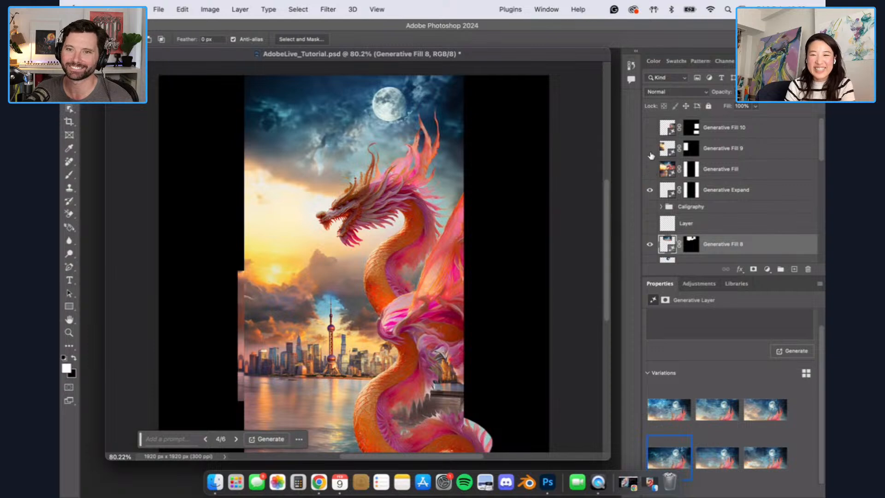
click(650, 149)
click(650, 149)
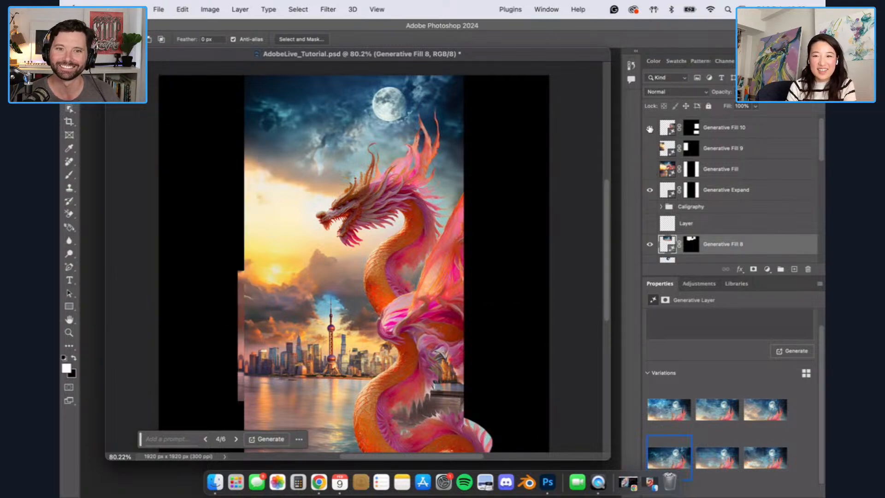
click(649, 128)
click(650, 129)
Step: Expand the Happy New Year Text group and make it visible over the dragon scene
scroll(656, 150, up, 1)
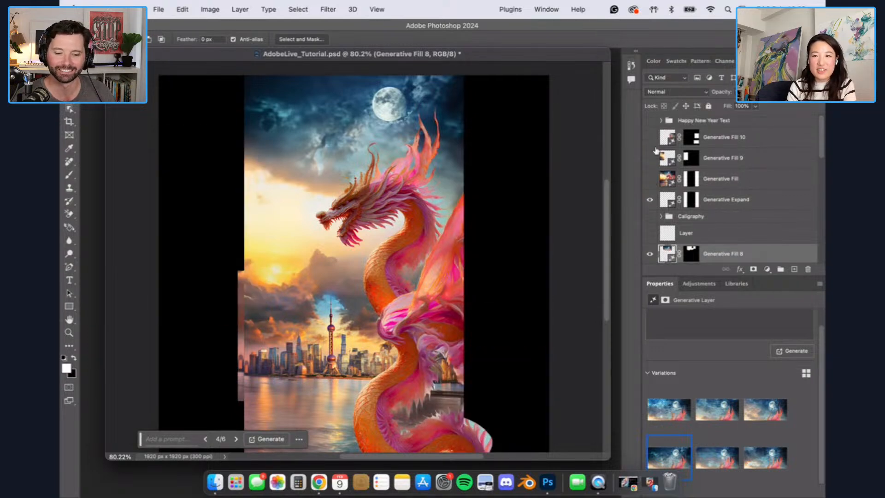
click(661, 121)
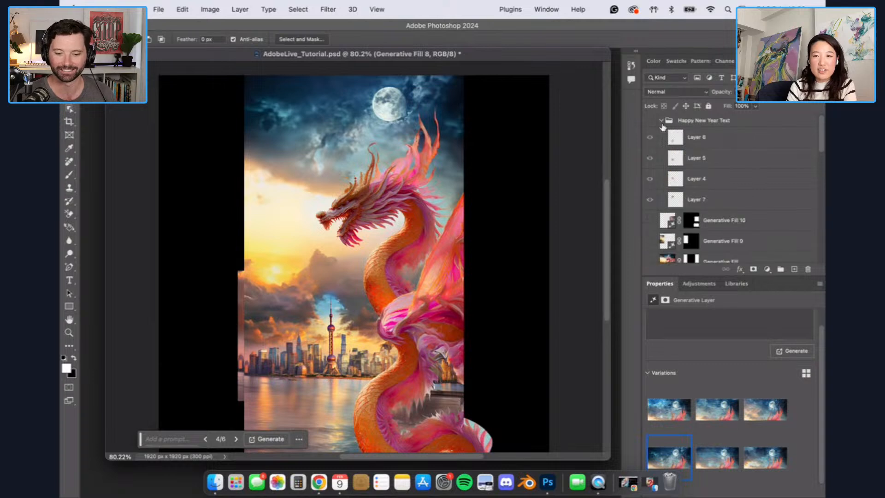
click(649, 121)
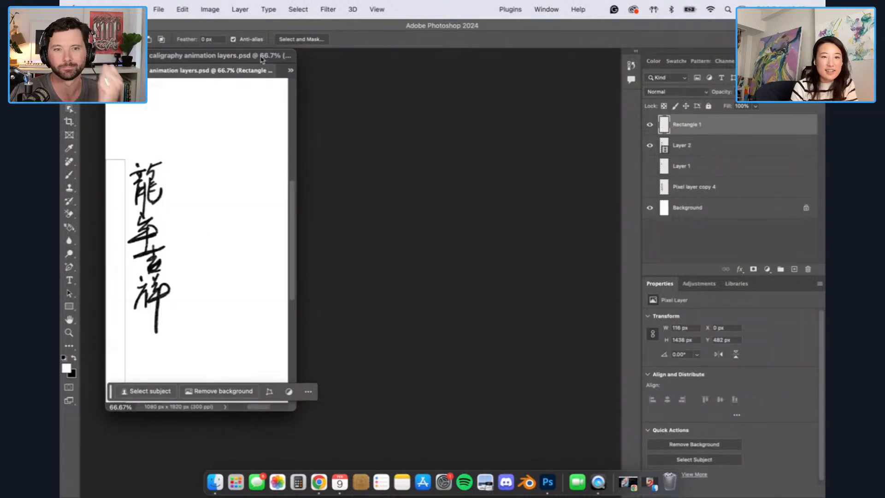
Step: Enlarge the floating caligraphy animation layers.psd window to show the whole canvas and position it clear of the layer list
drag(262, 55, 320, 59)
drag(355, 413, 559, 487)
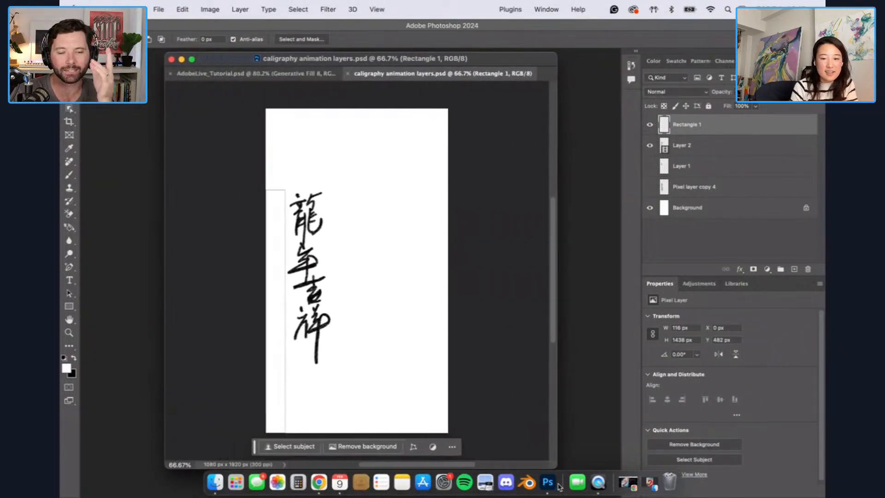
drag(457, 63, 409, 61)
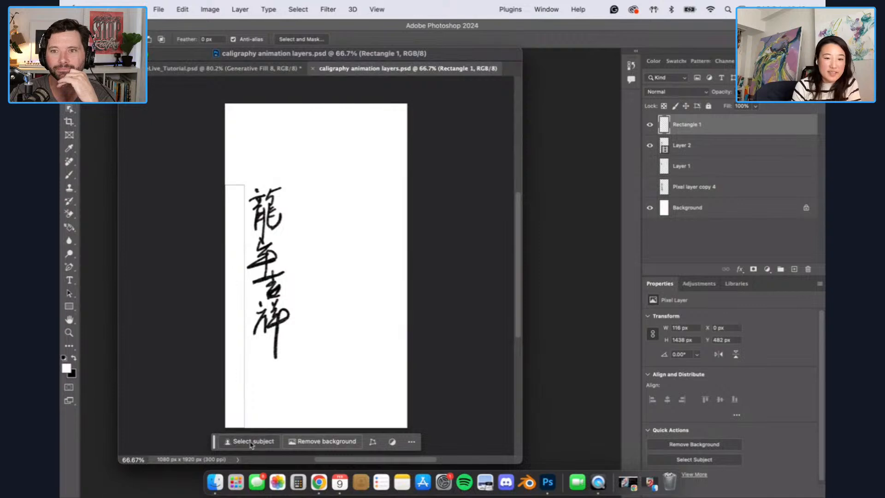
Step: Show the Timeline for the calligraphy document and shrink the floating document window to fit above it
click(371, 11)
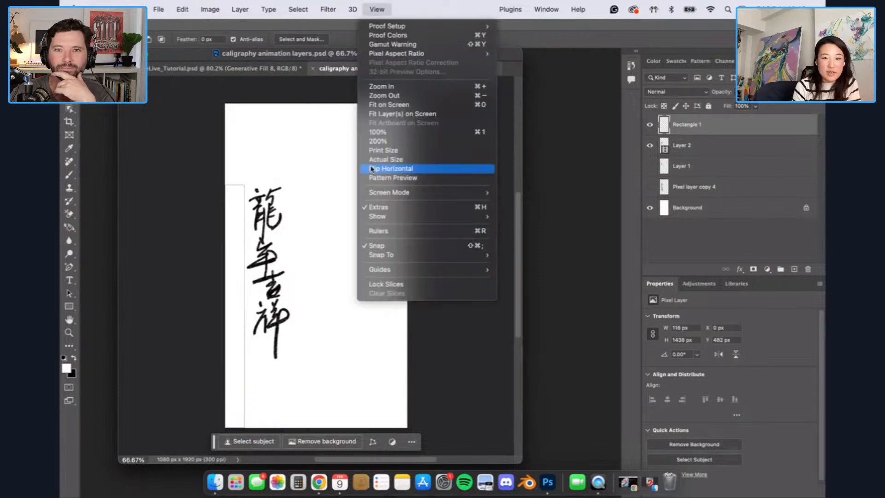
mouse_move(343, 11)
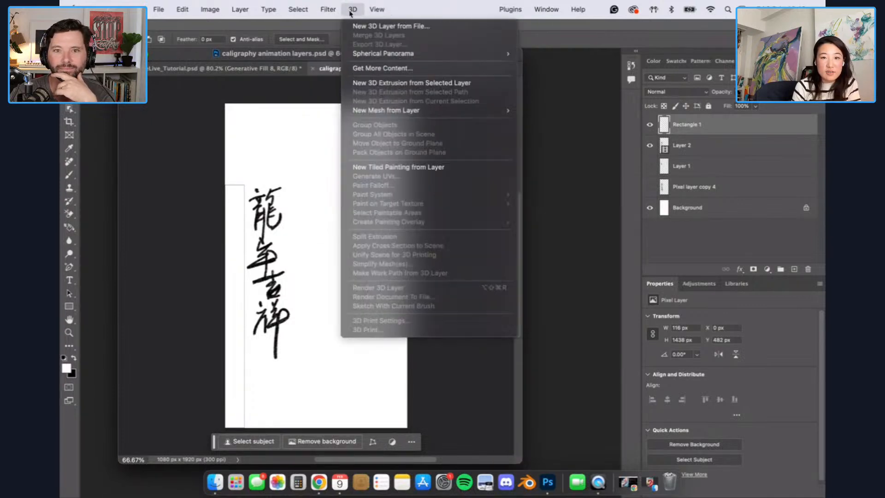
mouse_move(562, 17)
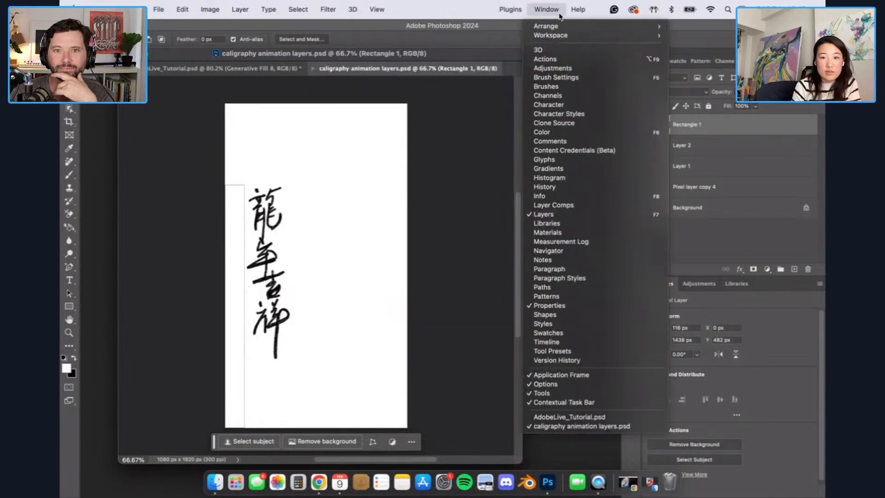
click(583, 342)
drag(404, 47, 400, 47)
drag(518, 463, 304, 271)
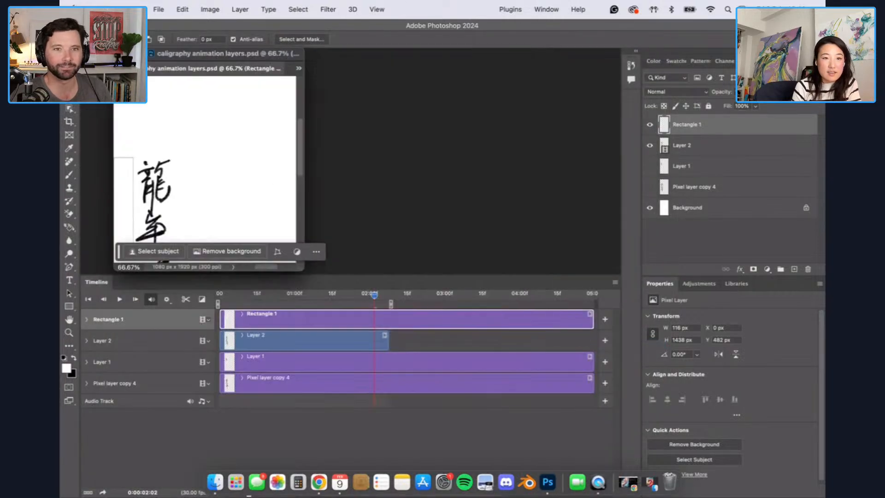
Step: Dock the floating calligraphy document window into the workspace above the timeline and bring the lettering into view
drag(168, 55, 156, 60)
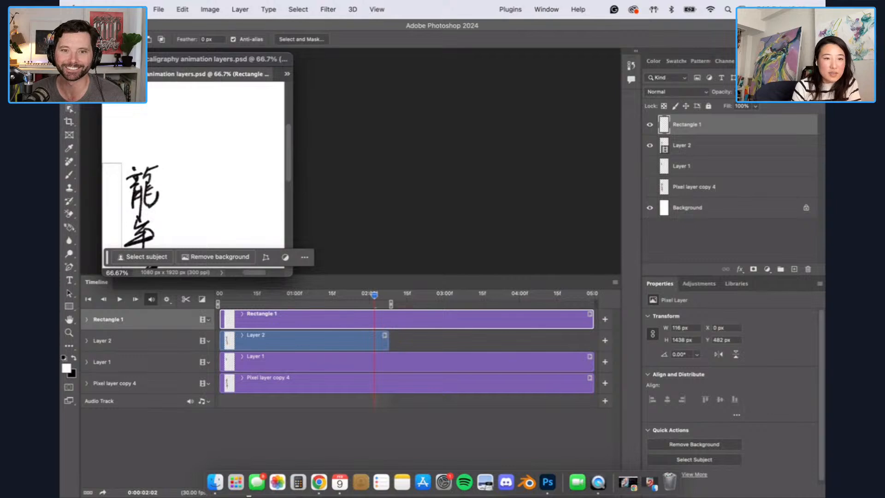
drag(277, 66, 306, 54)
scroll(396, 180, down, 3)
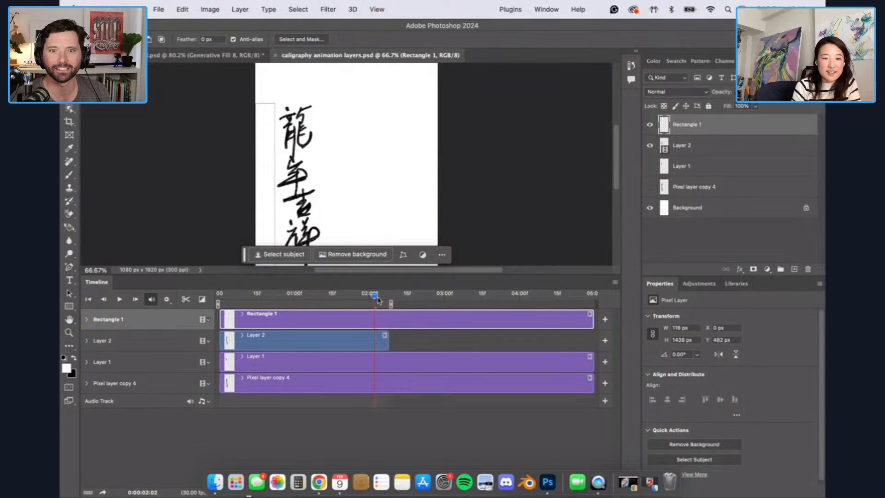
Step: Scrub through the calligraphy animation, moving the floating task bar aside and reducing the timeline's height to enlarge the canvas area
mouse_move(371, 299)
mouse_down()
mouse_move(221, 301)
mouse_move(351, 318)
mouse_up()
drag(245, 259, 85, 235)
drag(602, 274, 598, 365)
drag(352, 389, 244, 389)
Step: Return to AdobeLive_Tutorial.psd and hide the Happy New Year Text group
click(214, 57)
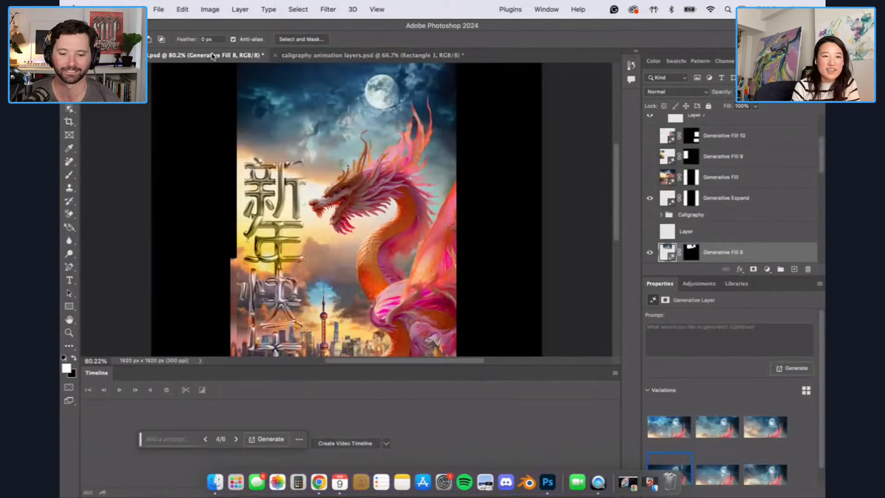
scroll(655, 157, up, 4)
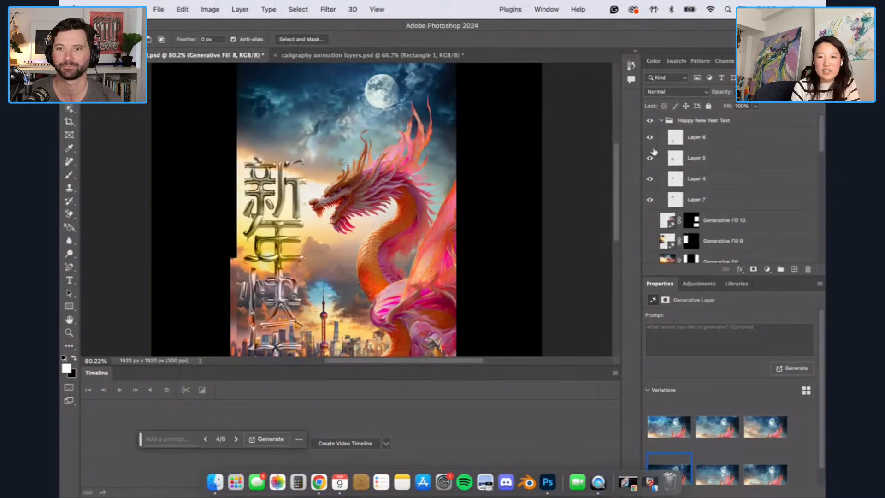
click(649, 121)
scroll(563, 193, up, 3)
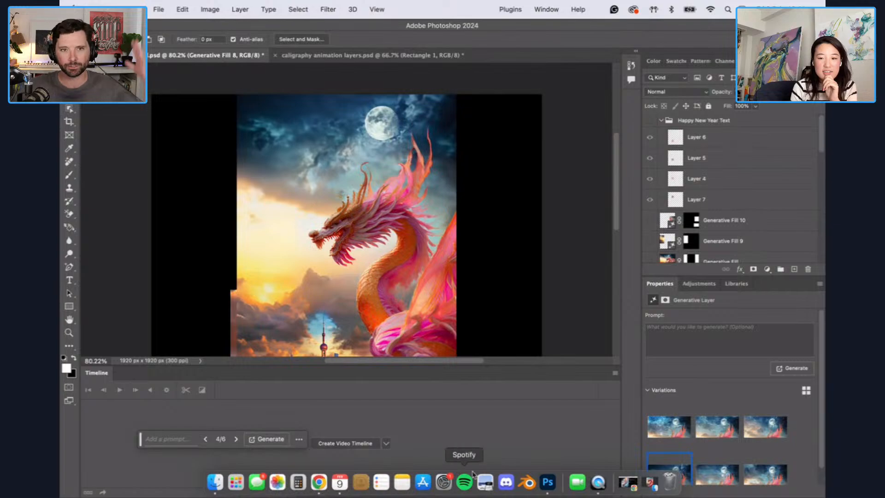
Step: Switch to Chrome, close the open Instagram post and browse the artist's profile grid for the dragon calligraphy reel
click(628, 483)
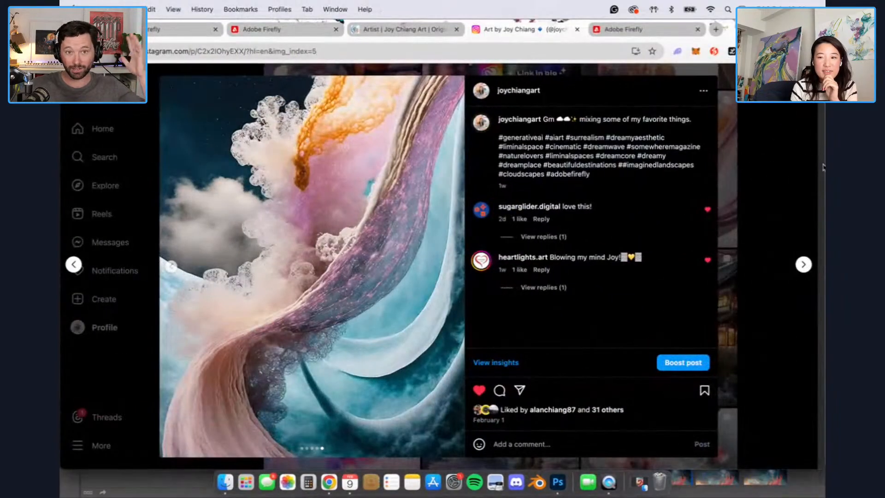
click(759, 189)
scroll(751, 198, up, 8)
scroll(752, 186, down, 5)
scroll(752, 186, down, 15)
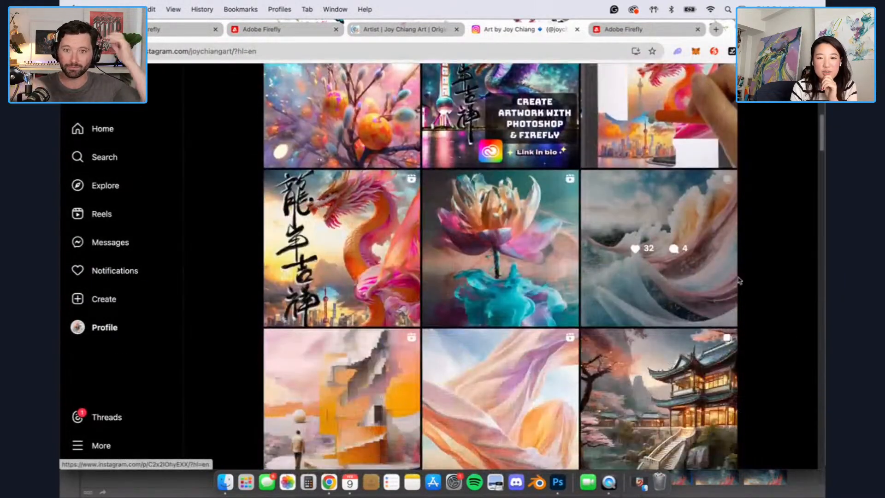
scroll(488, 287, down, 7)
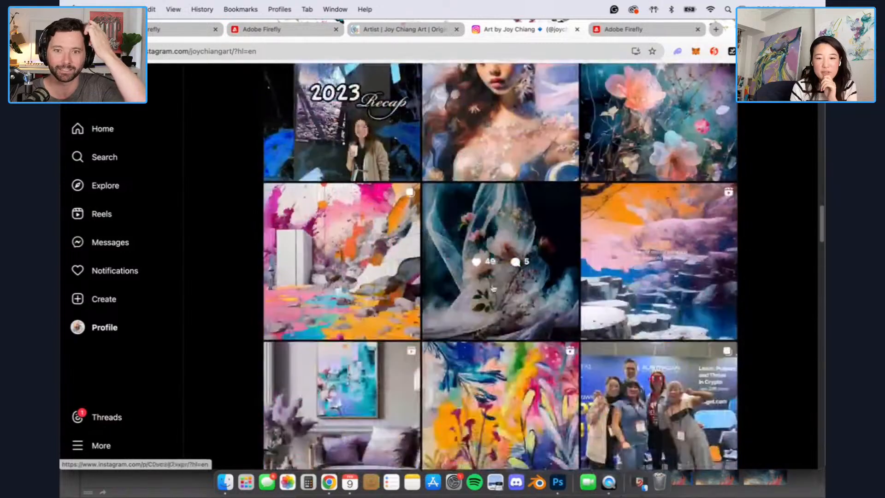
scroll(498, 279, up, 20)
scroll(506, 272, down, 4)
scroll(506, 272, down, 5)
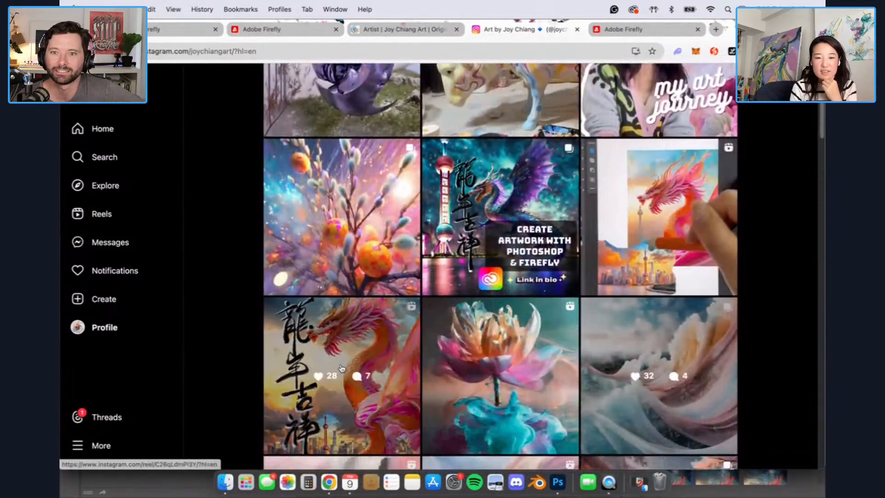
Step: Watch the dragon reel with the calligraphy lettering, close it and minimise the browser to return to Photoshop
click(391, 336)
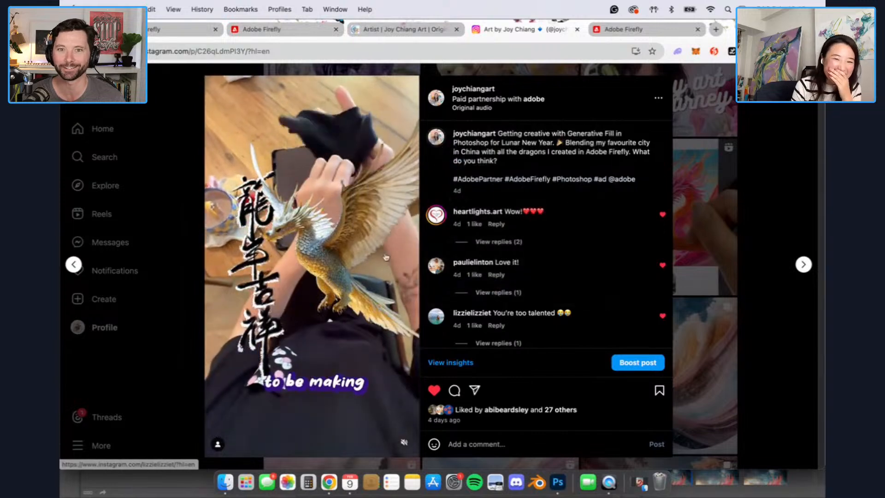
click(754, 219)
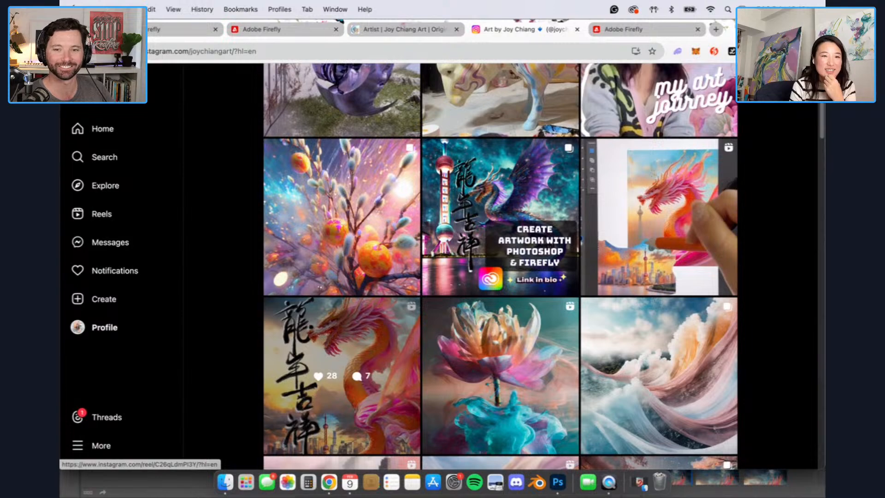
click(81, 29)
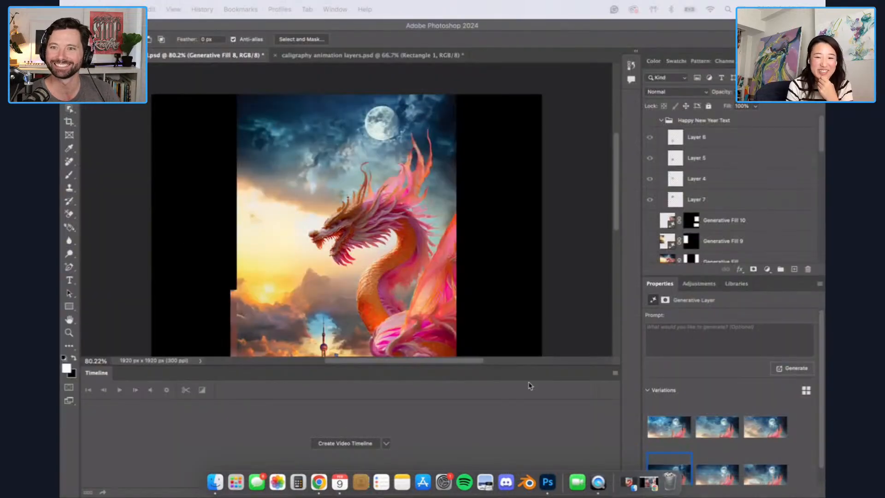
Step: Reduce the timeline's height and reposition the canvas to show the moon, dragon and Shanghai skyline together
click(595, 363)
drag(563, 366, 450, 371)
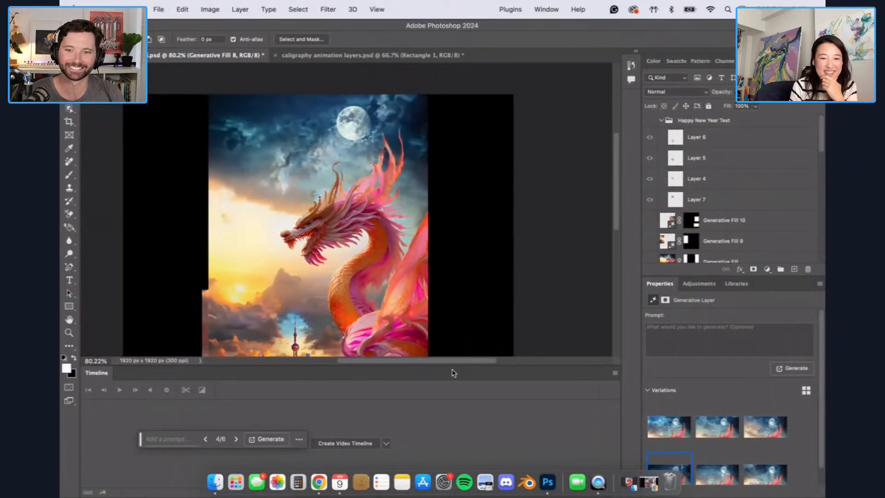
drag(587, 367, 585, 418)
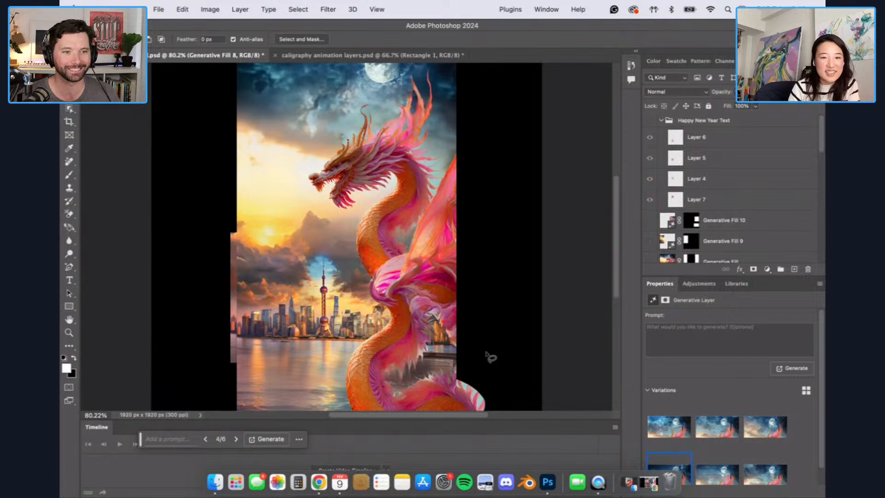
mouse_move(617, 296)
mouse_down()
mouse_move(616, 314)
mouse_move(617, 290)
mouse_up()
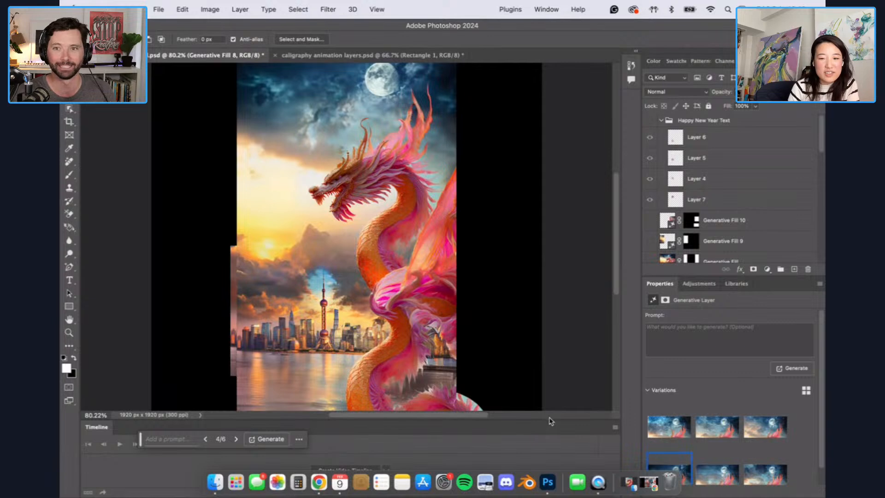
drag(552, 420, 553, 434)
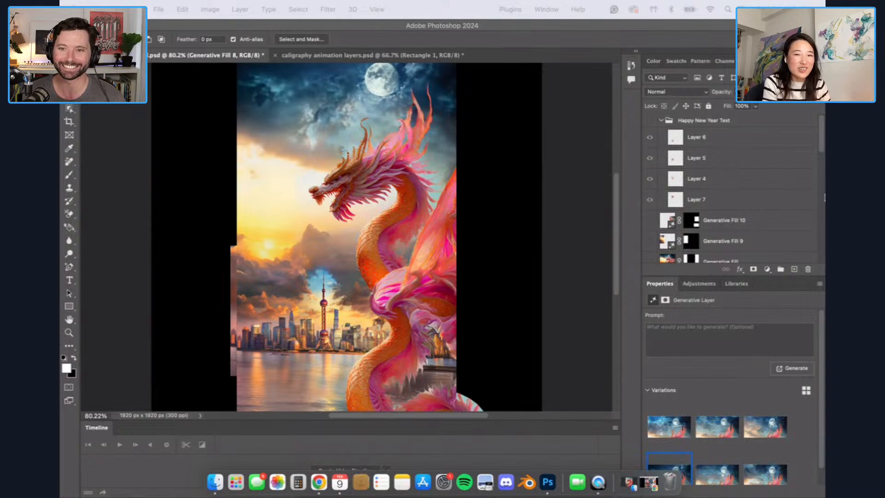
scroll(785, 178, down, 3)
scroll(804, 158, down, 2)
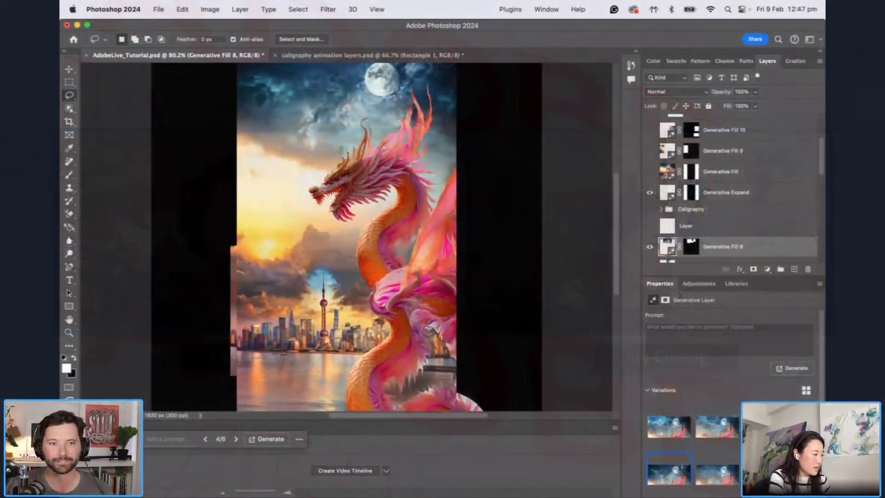
Step: Switch to the Firefly text-to-image page for the dragon flying in the sky and examine the Themes style effects
key(super+Tab)
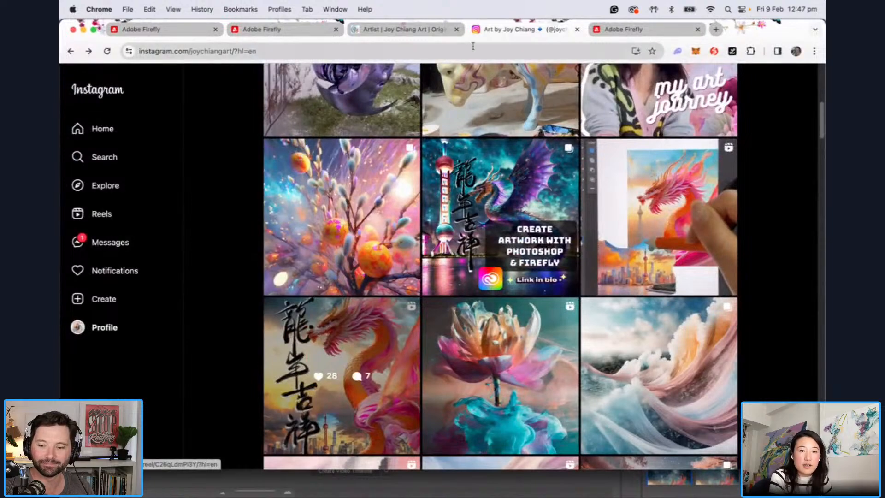
click(646, 29)
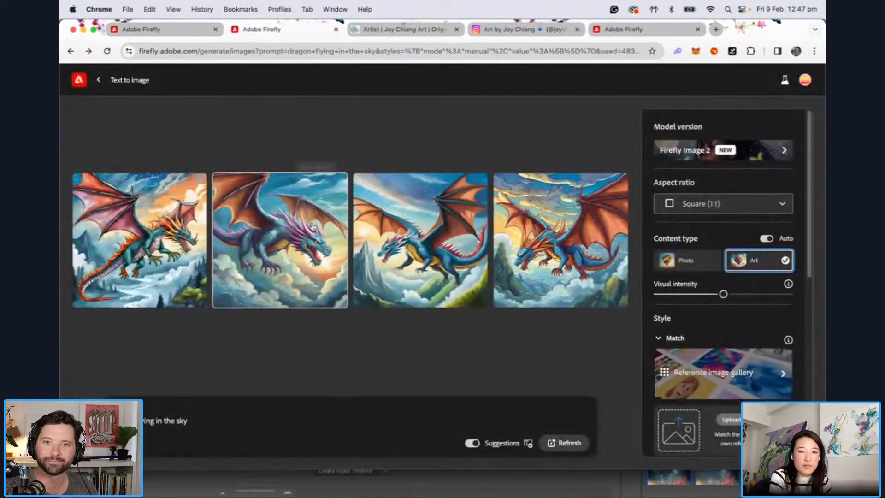
scroll(757, 228, down, 6)
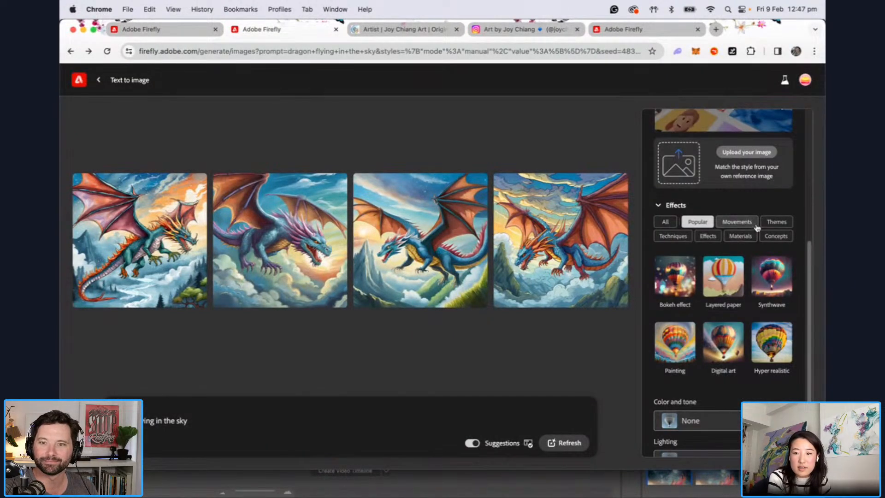
click(777, 222)
scroll(763, 302, down, 5)
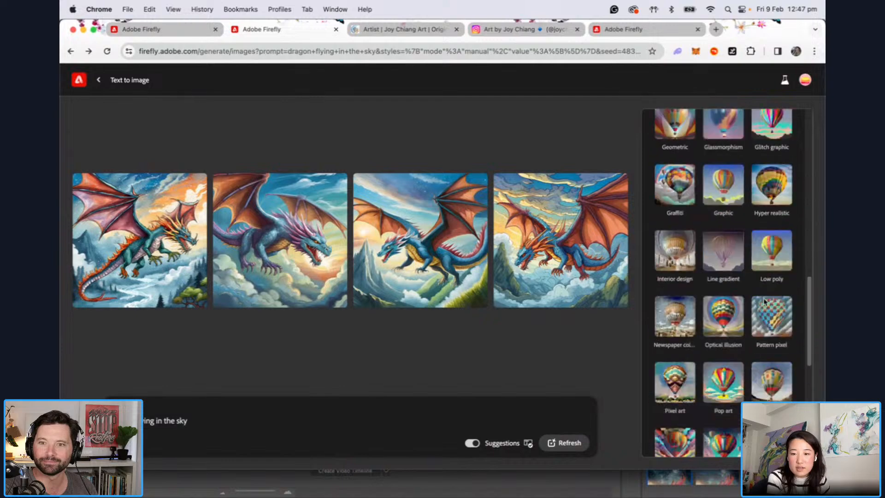
scroll(766, 295, down, 5)
Step: Examine the Techniques style effects available for the flying dragon images, from Acrylic paint to Watercolor
scroll(744, 214, up, 8)
click(674, 218)
scroll(711, 257, down, 2)
scroll(715, 260, down, 10)
scroll(719, 269, up, 3)
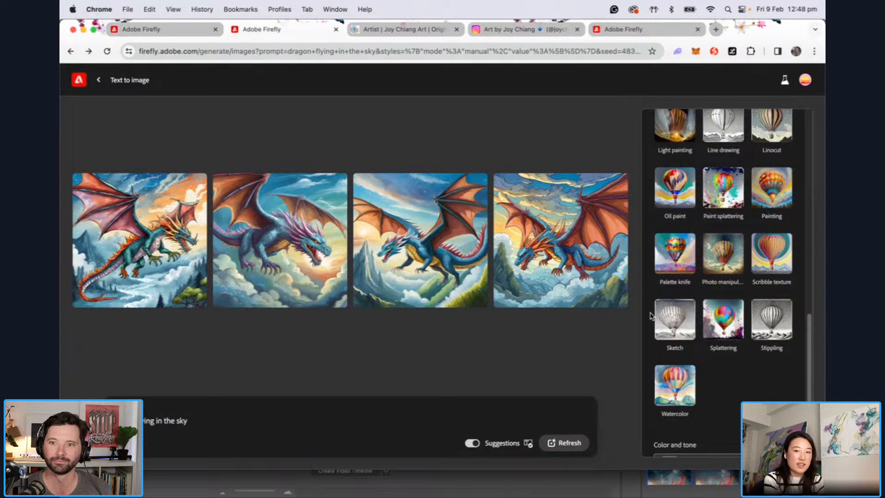
scroll(678, 328, up, 10)
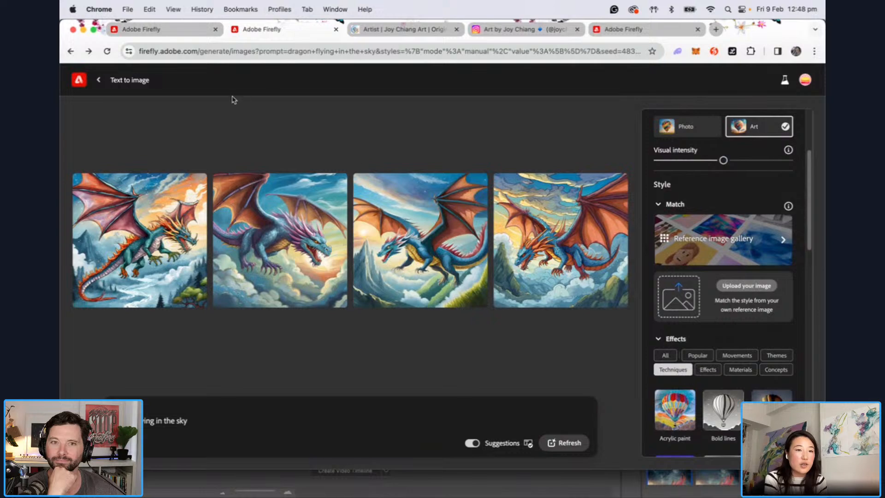
Step: Switch to the Firefly Favorites page and look through the saved images, from the lotus and piano artworks to the portraits and landscapes
click(185, 34)
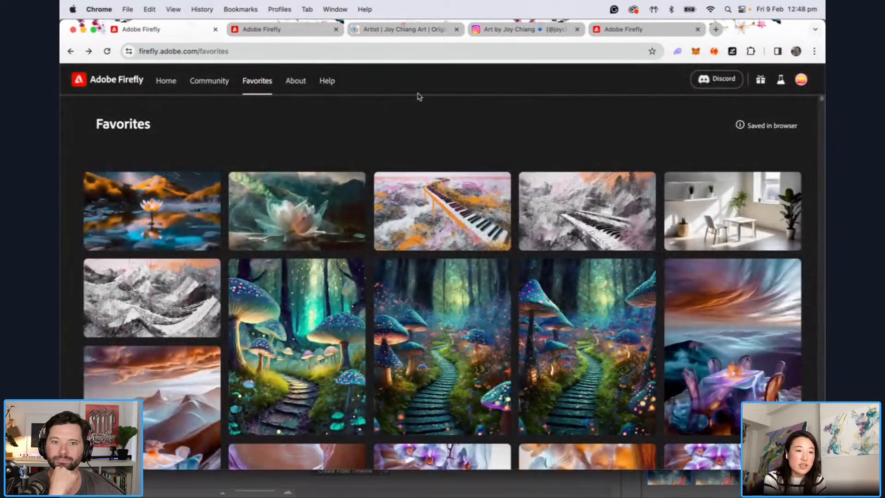
scroll(802, 138, down, 10)
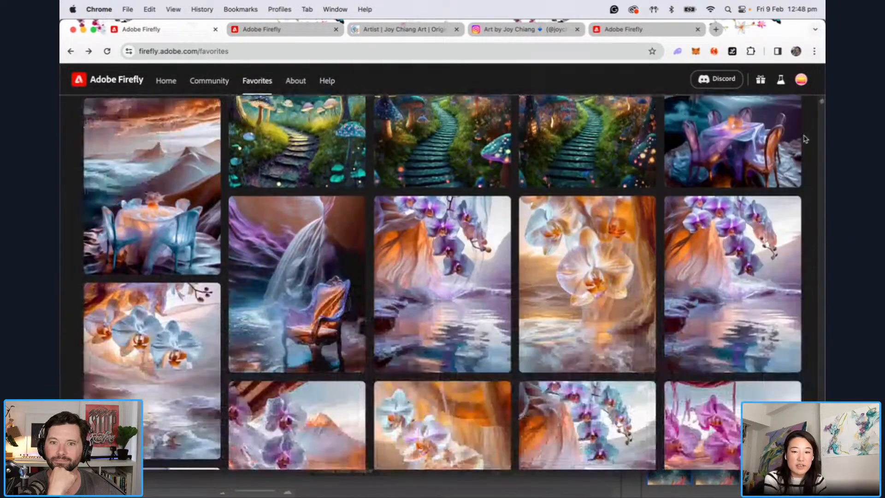
scroll(804, 138, down, 4)
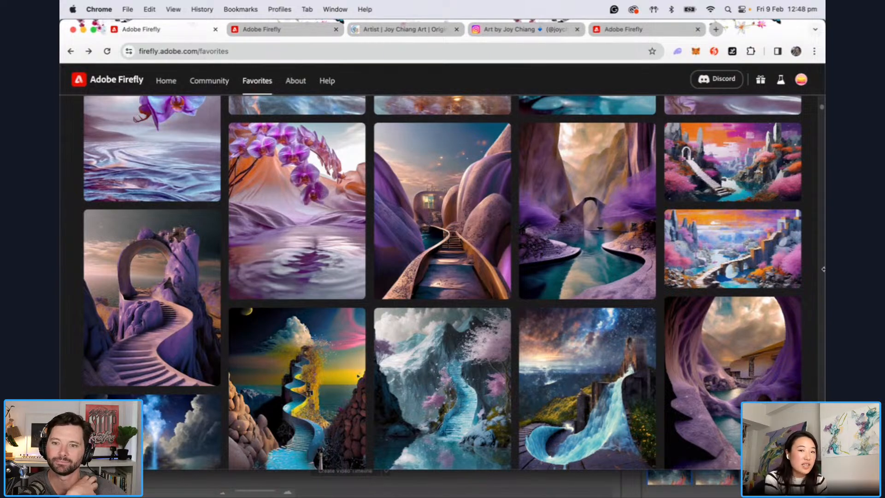
scroll(823, 276, down, 15)
scroll(823, 295, down, 15)
scroll(822, 318, down, 15)
scroll(822, 316, down, 10)
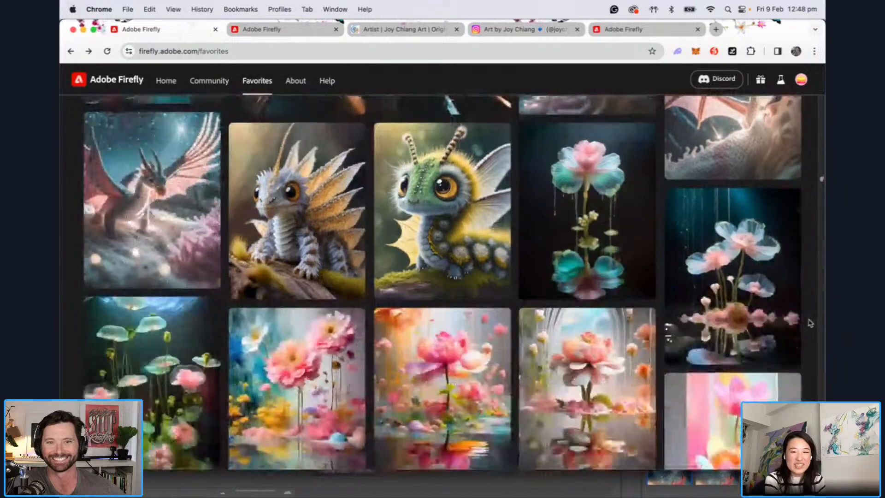
scroll(804, 318, down, 15)
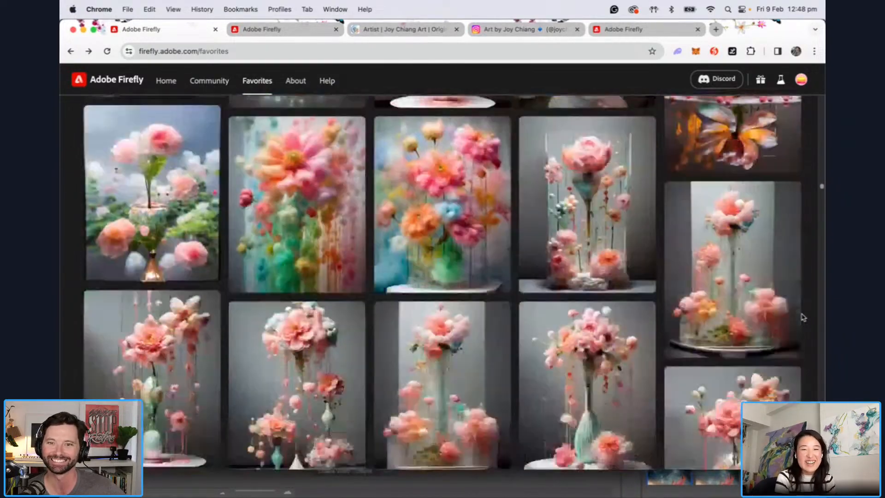
scroll(815, 318, down, 15)
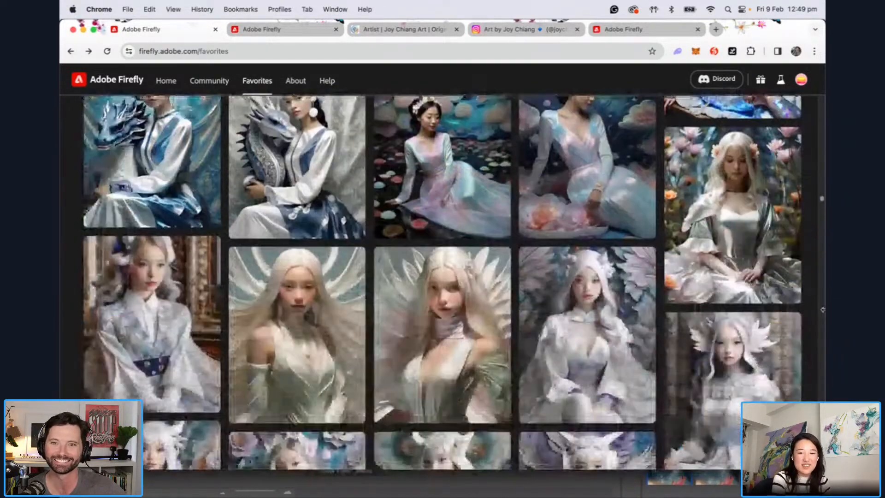
scroll(823, 311, down, 15)
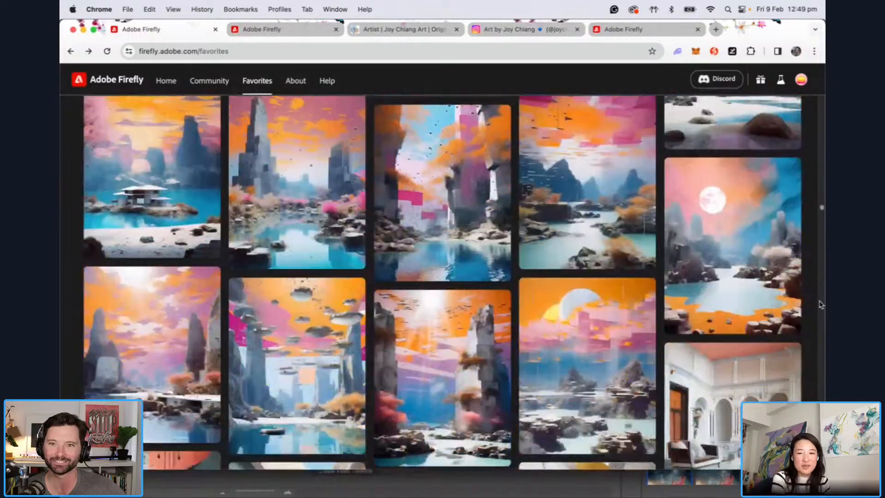
scroll(820, 318, down, 15)
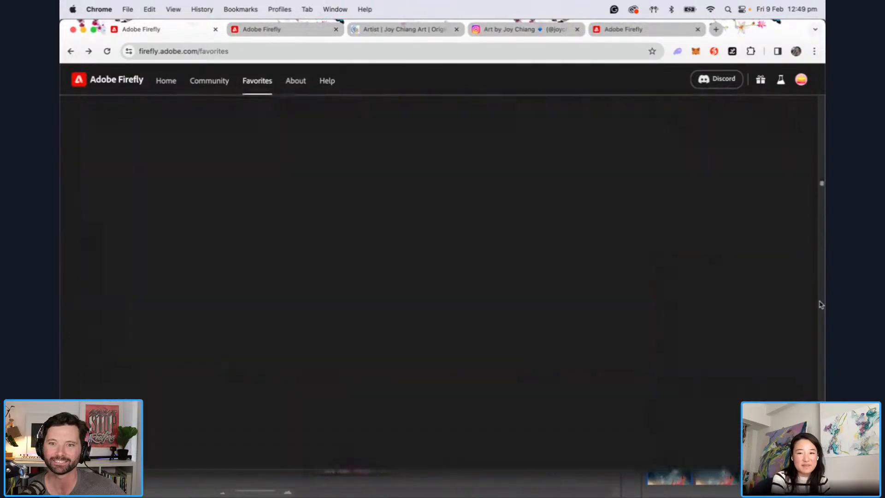